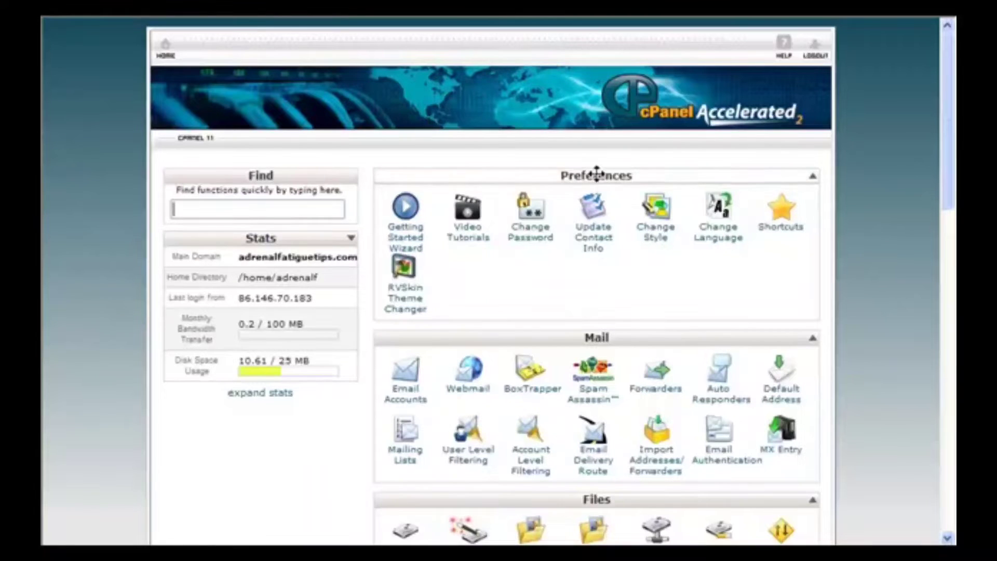
- Scroll down to Software / Services and launch the Fantastico De Luxe installer
left_click_drag(945, 107, 769, 418)
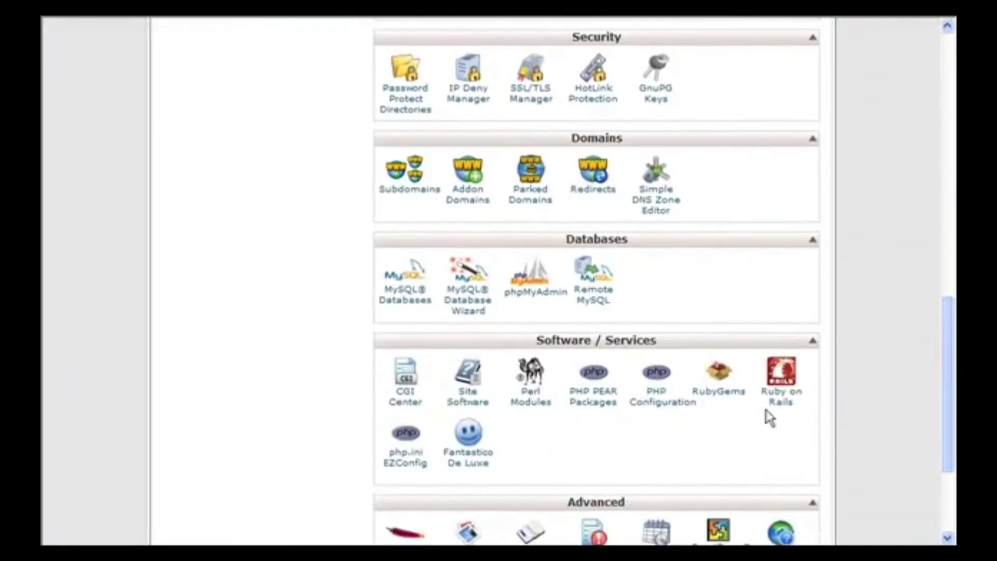
left_click(479, 460)
left_click(465, 459)
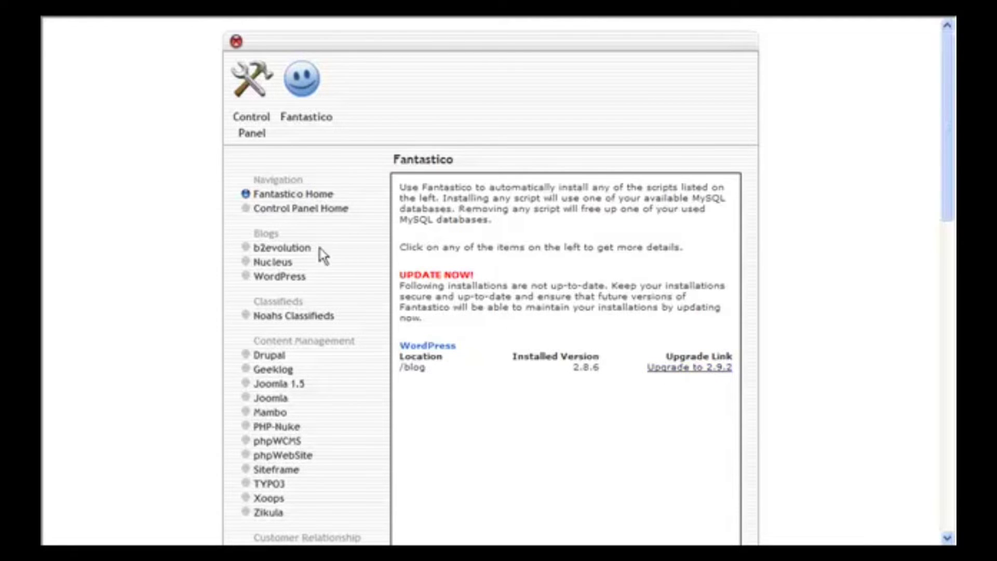
- Start a new WordPress installation in the 'test' directory and enter the admin credentials
left_click(291, 285)
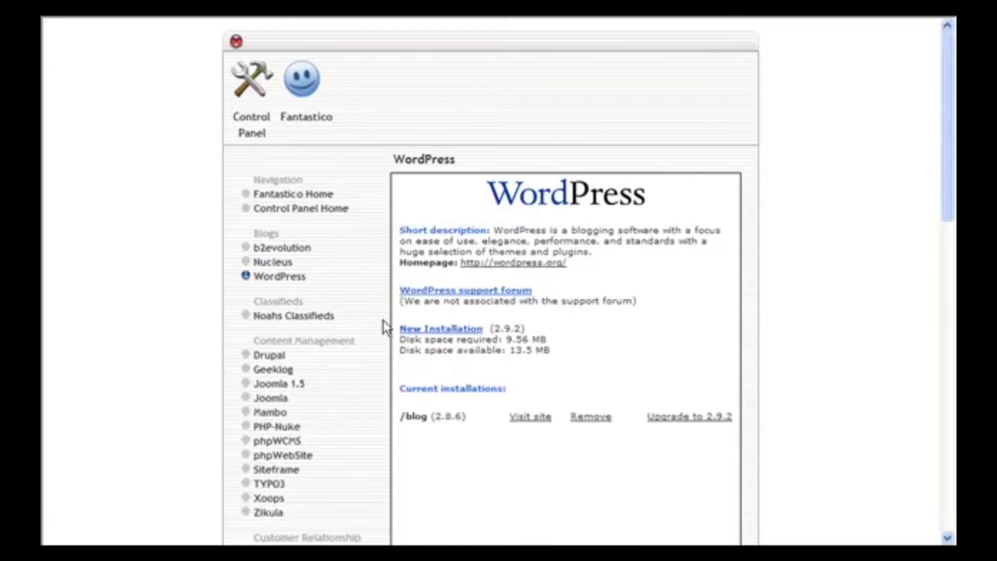
left_click(471, 331)
left_click(577, 303)
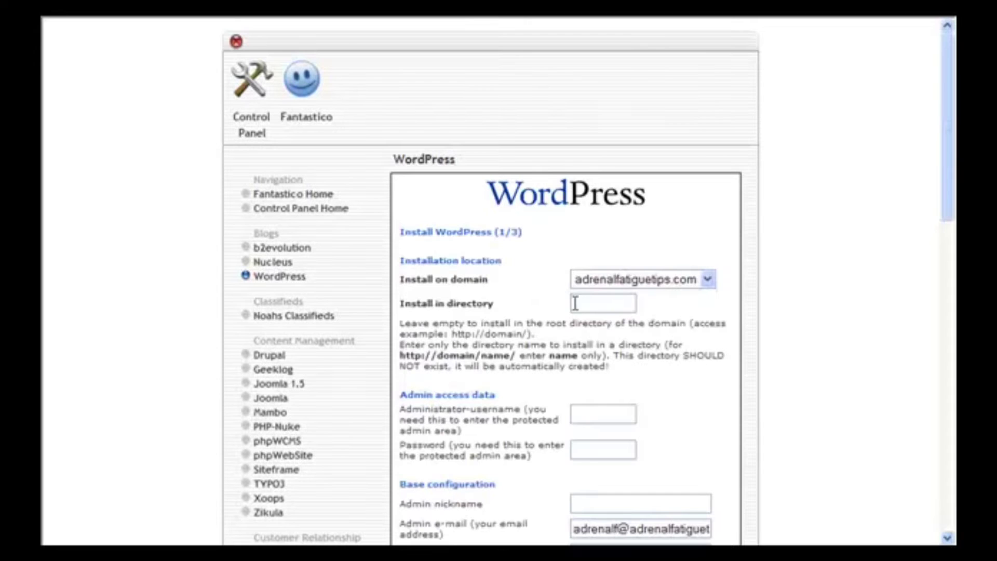
type("test")
left_click(598, 414)
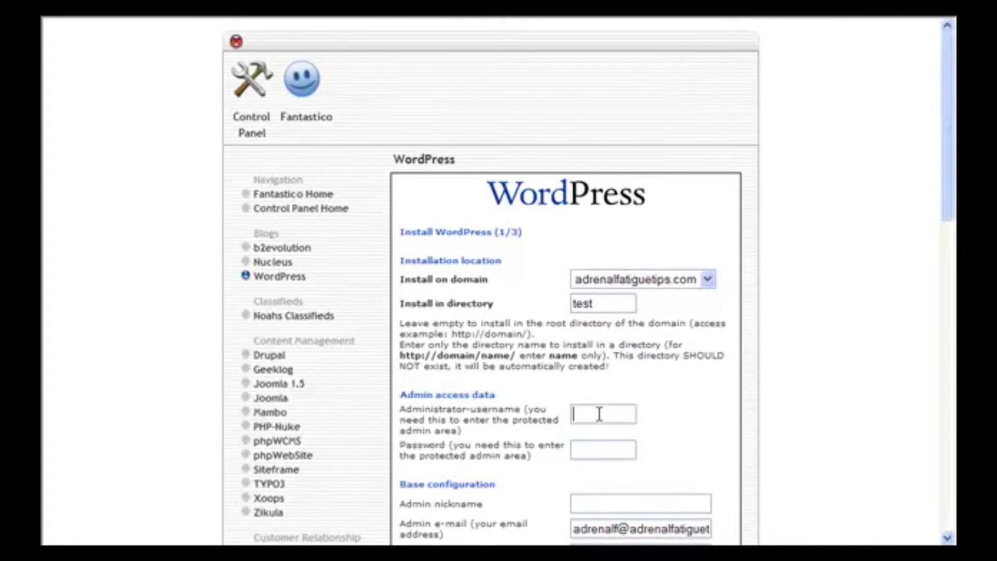
type("ad")
type("min")
type("p")
type("assw")
type("ord")
scroll(613, 439, "down", 5)
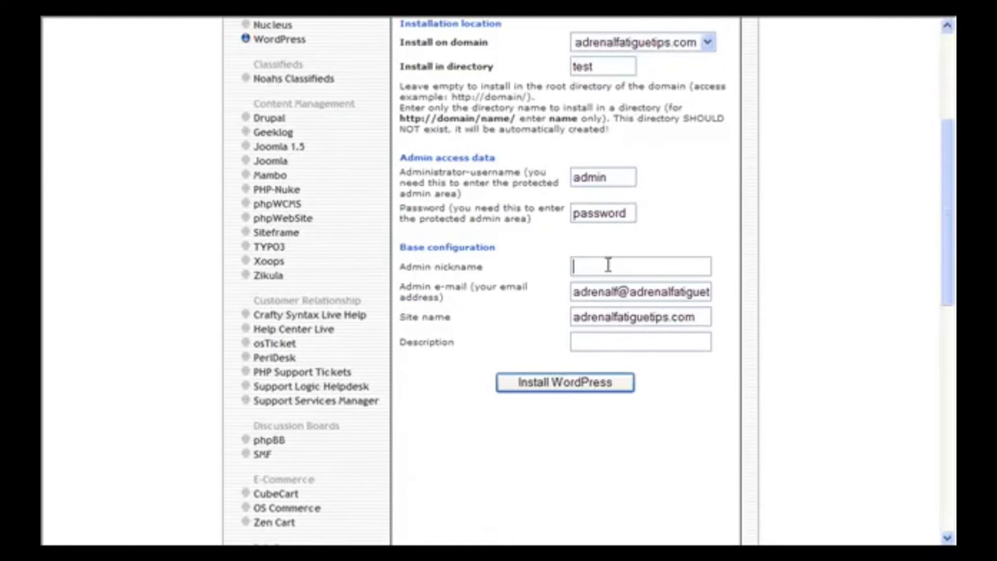
- Set the admin nickname to Admin, site name to 'Site Name' and description to 'Description'
type("Admin")
key("Tab")
left_click(614, 292)
left_click(698, 318)
left_click_drag(683, 315, 536, 321)
type("Si")
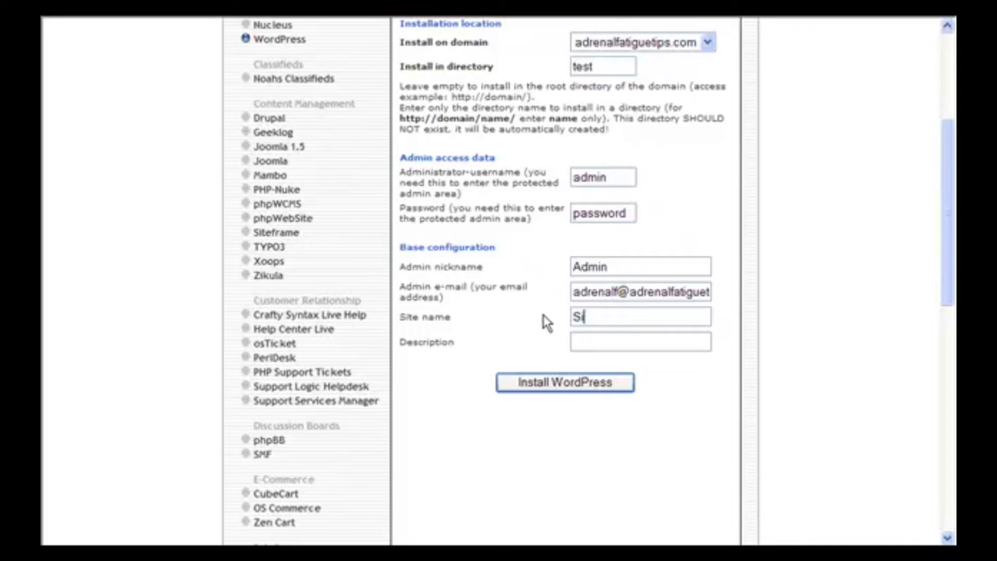
type("te Name")
left_click(613, 336)
type("Description")
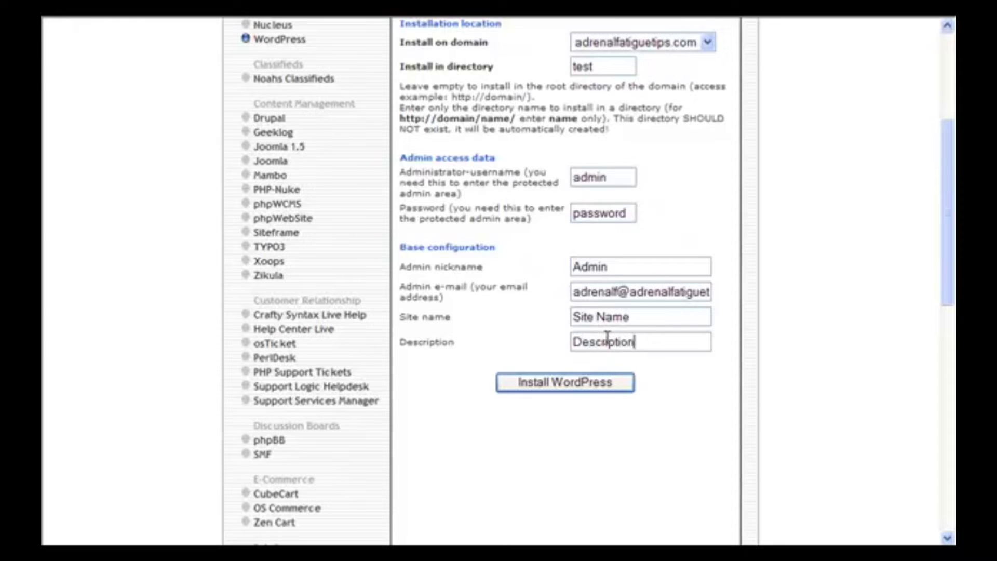
- Install WordPress, finish the installation, and bring up options for the admin login URL
left_click(561, 385)
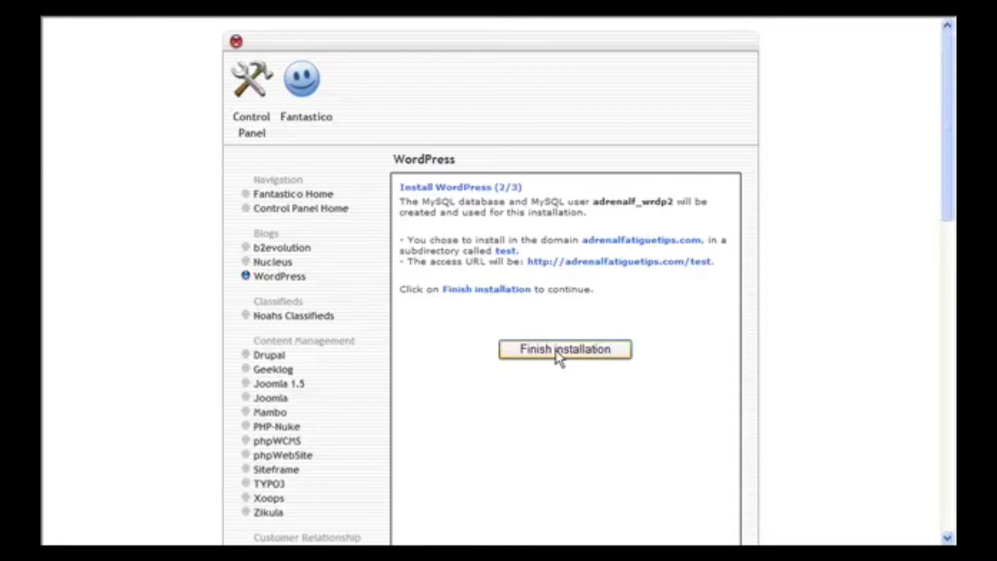
left_click(559, 357)
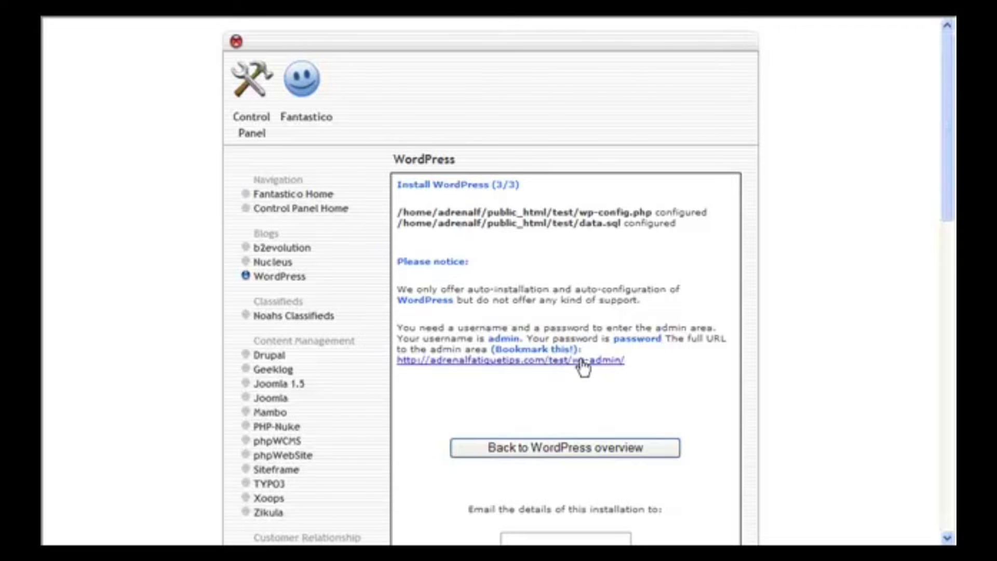
right_click(513, 366)
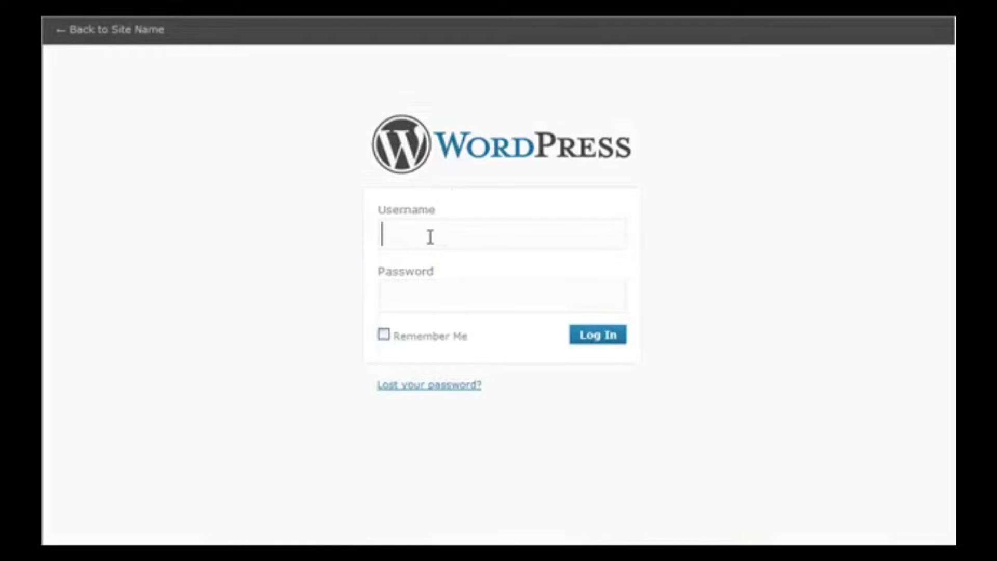
- Log in to the /test blog's admin as admin with the account password
type("admin")
left_click(426, 290)
type("********")
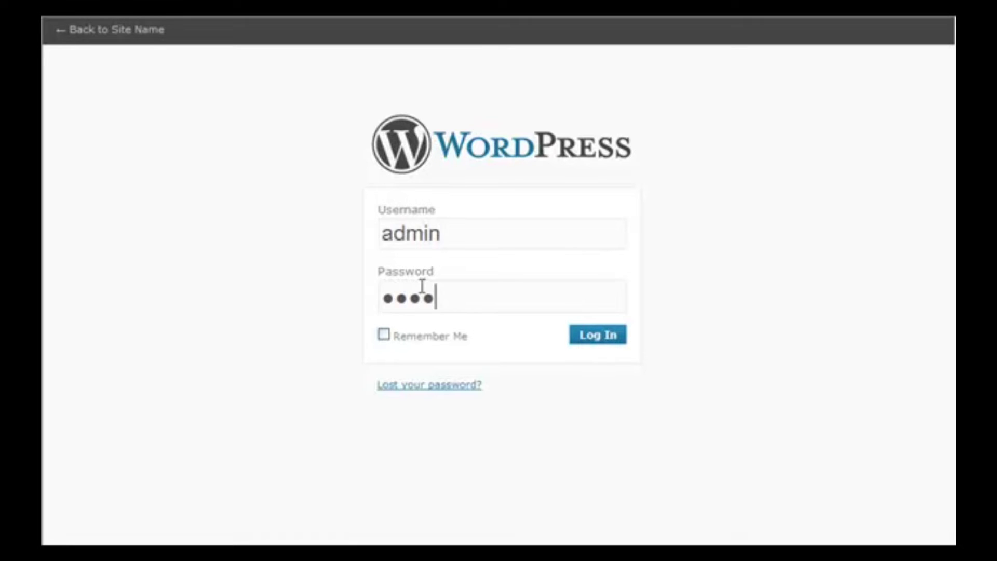
left_click(608, 336)
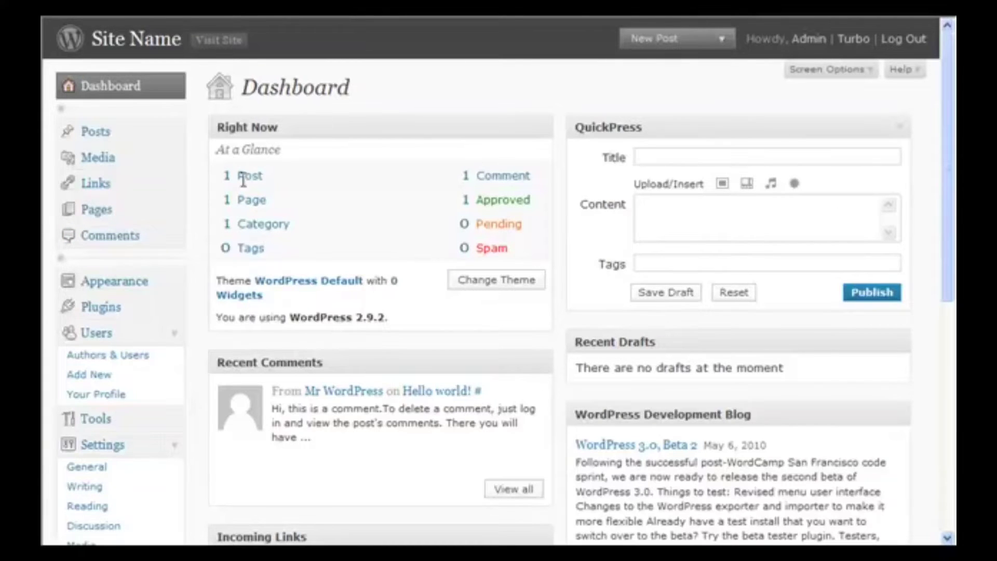
- Trash the default Hello world! post and go to Posts > Categories
left_click(99, 133)
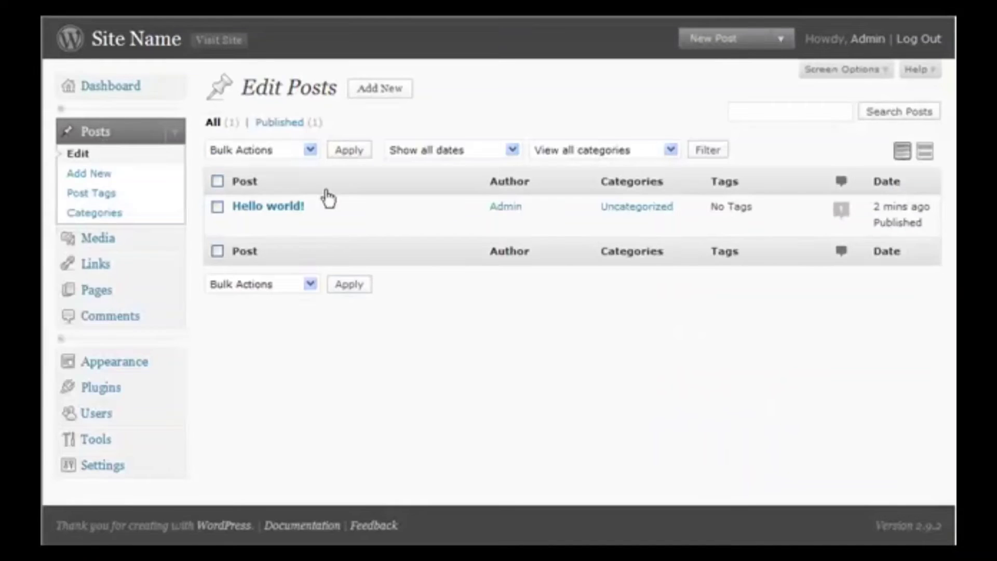
mouse_move(268, 223)
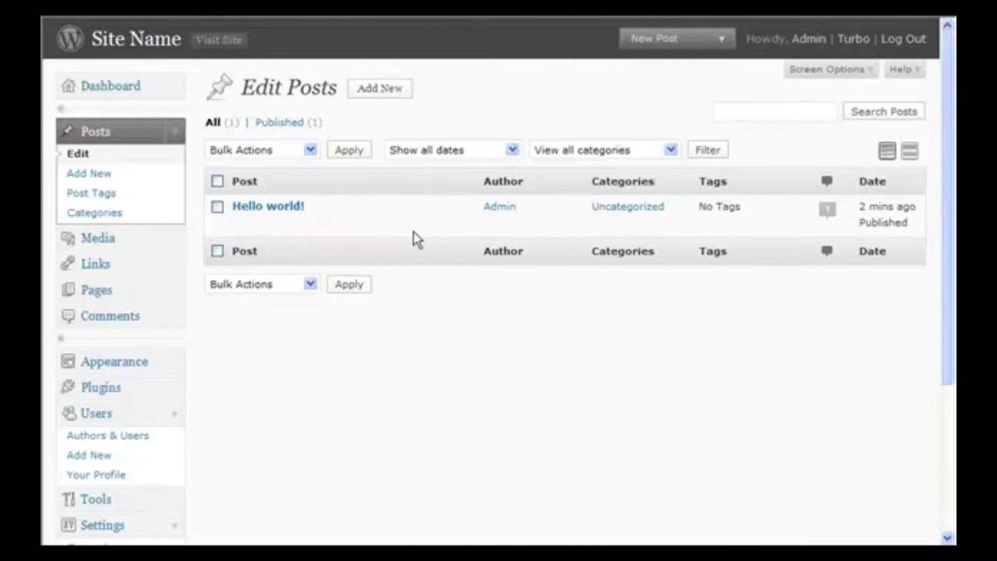
left_click(342, 220)
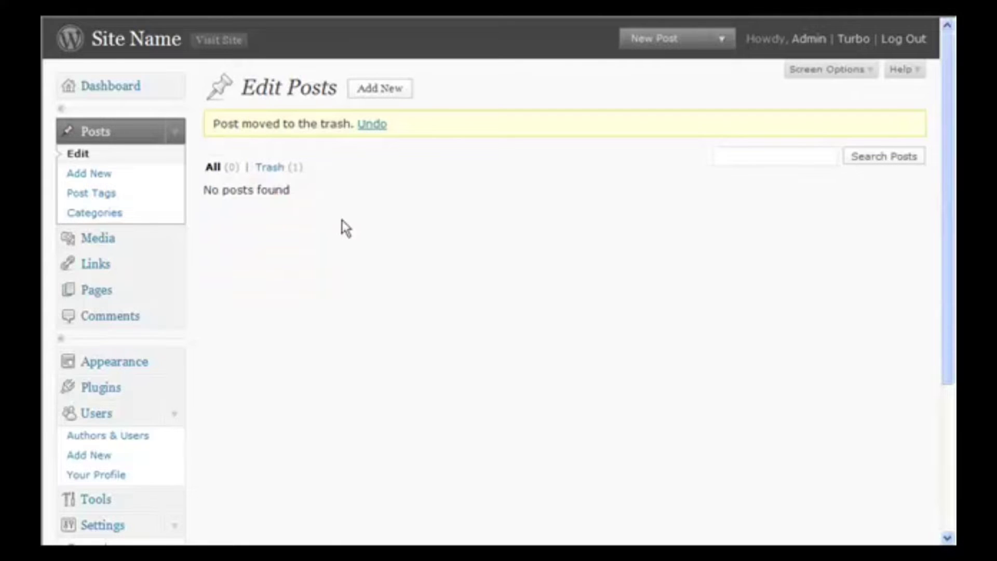
left_click(112, 218)
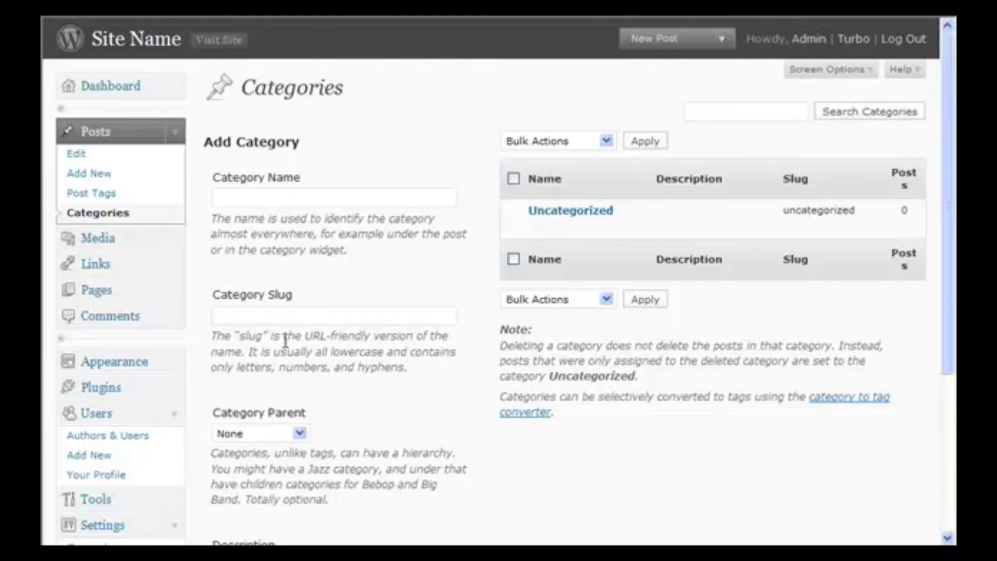
- Select all default blogroll links and bulk-delete them
left_click(109, 271)
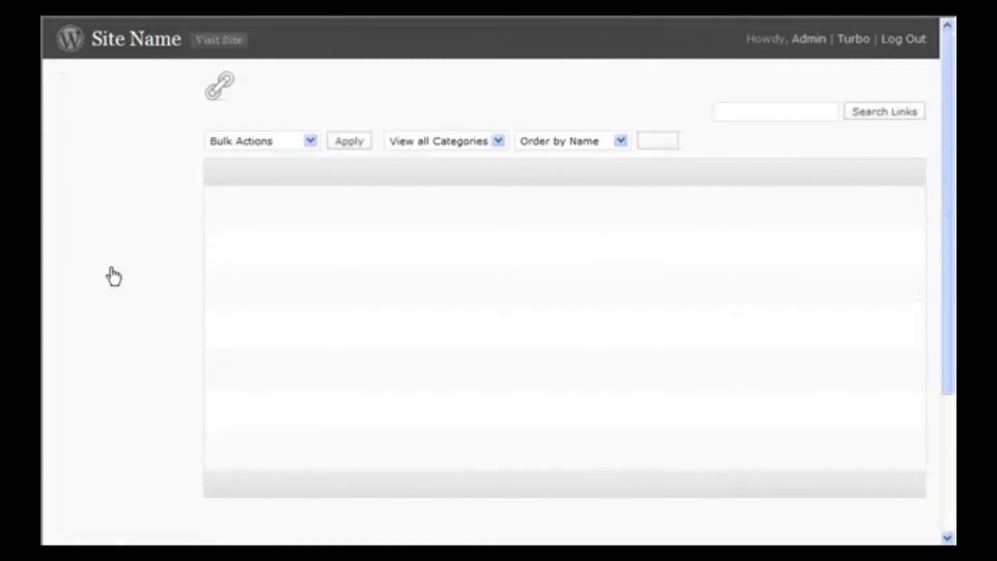
left_click(218, 173)
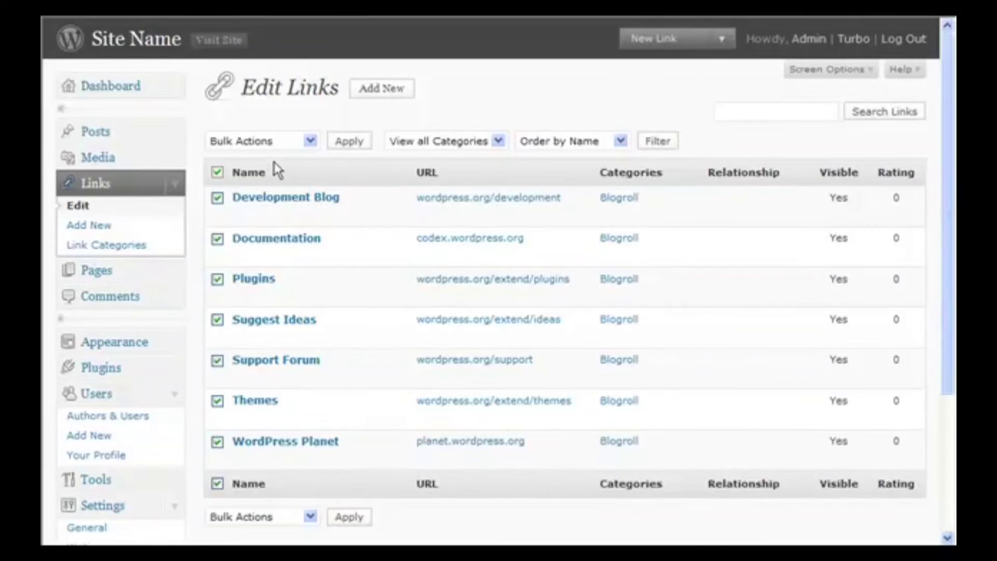
left_click(308, 145)
left_click(276, 168)
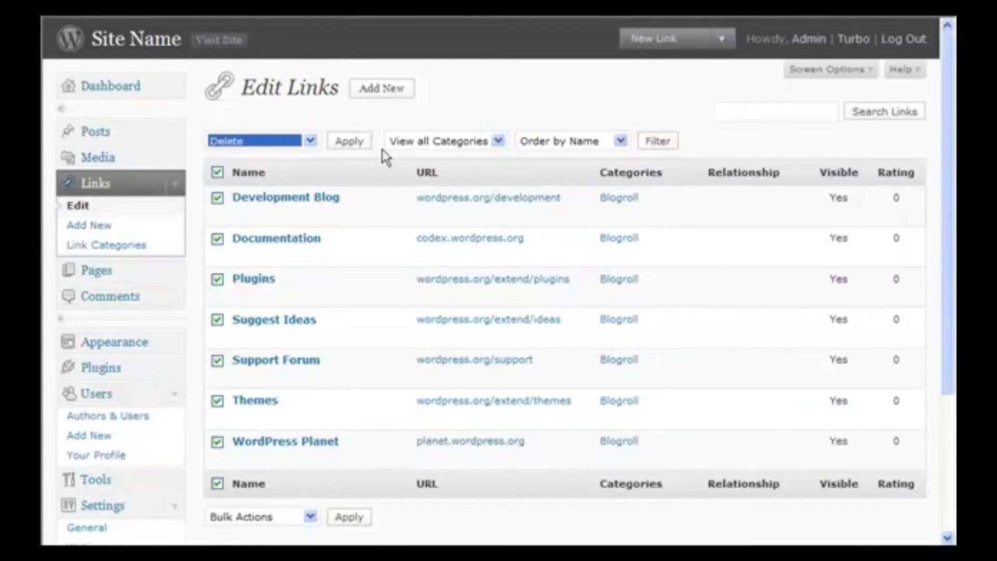
left_click(356, 143)
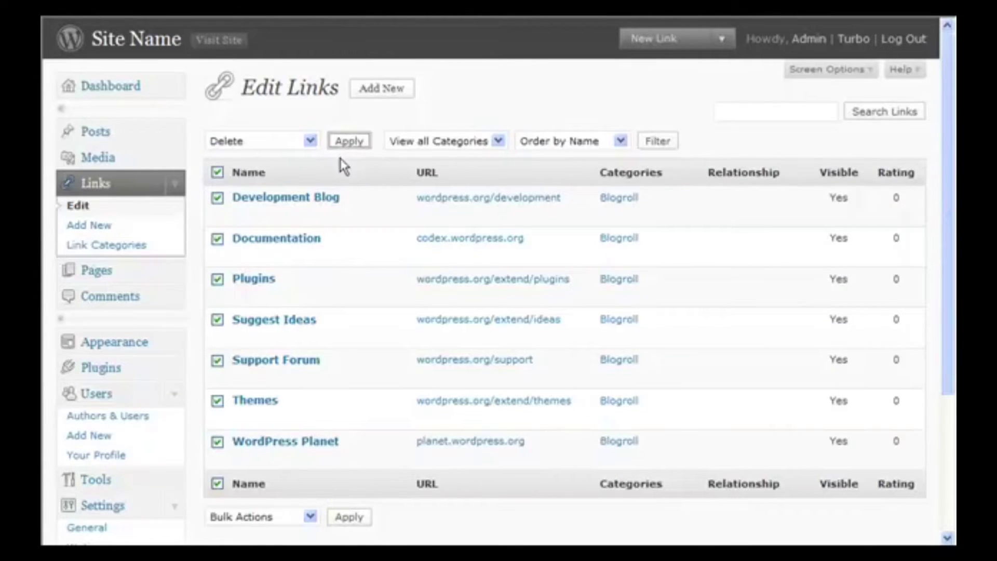
- Rename the Blogroll link category to Resources with slug resources
left_click(128, 254)
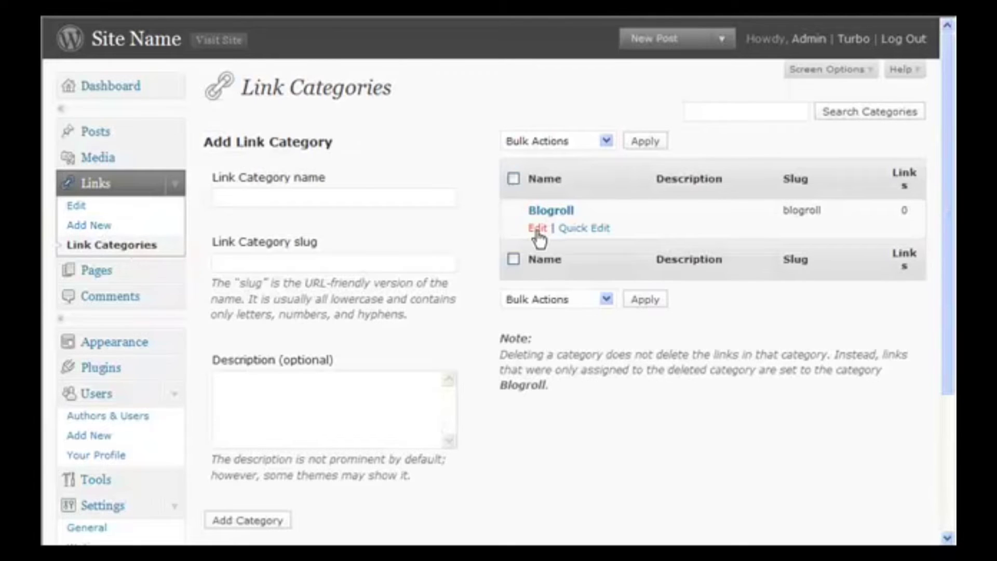
left_click(584, 232)
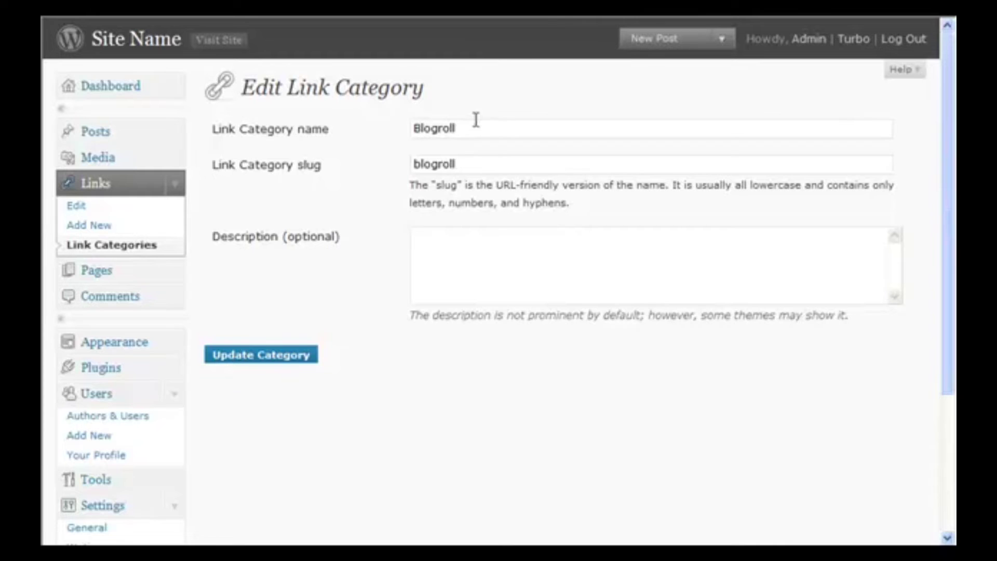
left_click_drag(475, 125, 373, 138)
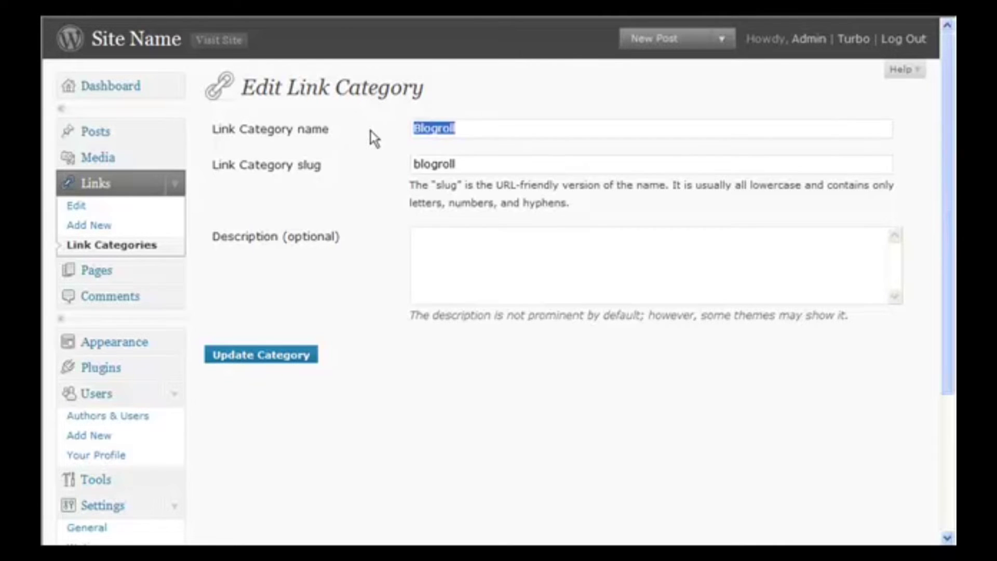
type("Resources")
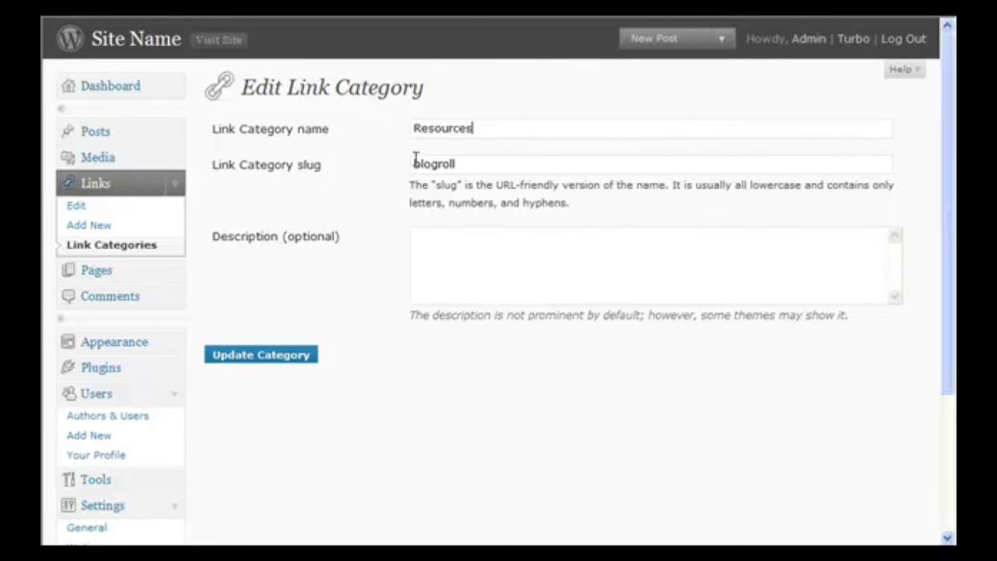
left_click_drag(454, 164, 401, 173)
type("resources")
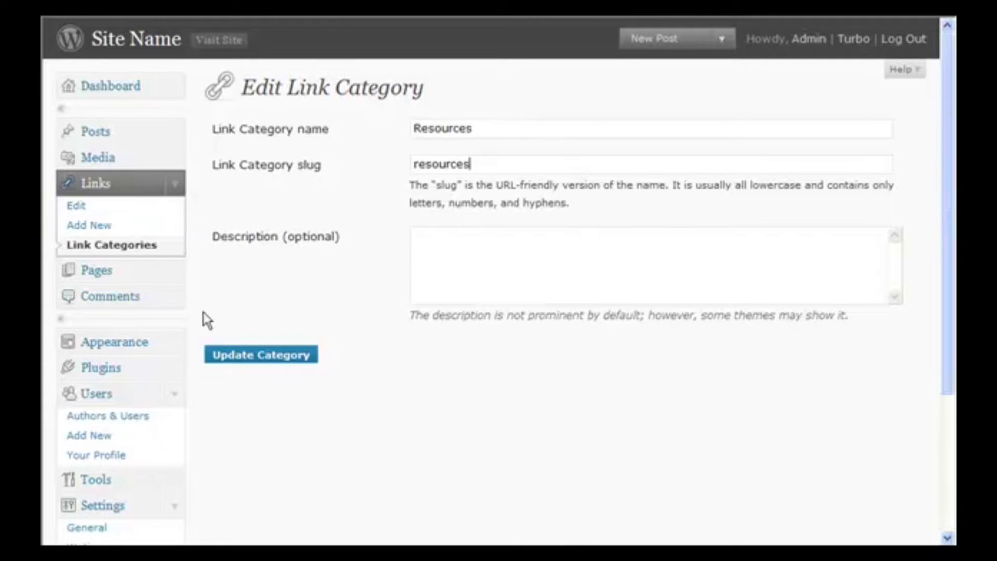
- Open the About page in the editor, then go to Appearance > Add New Themes
left_click(106, 274)
mouse_move(244, 233)
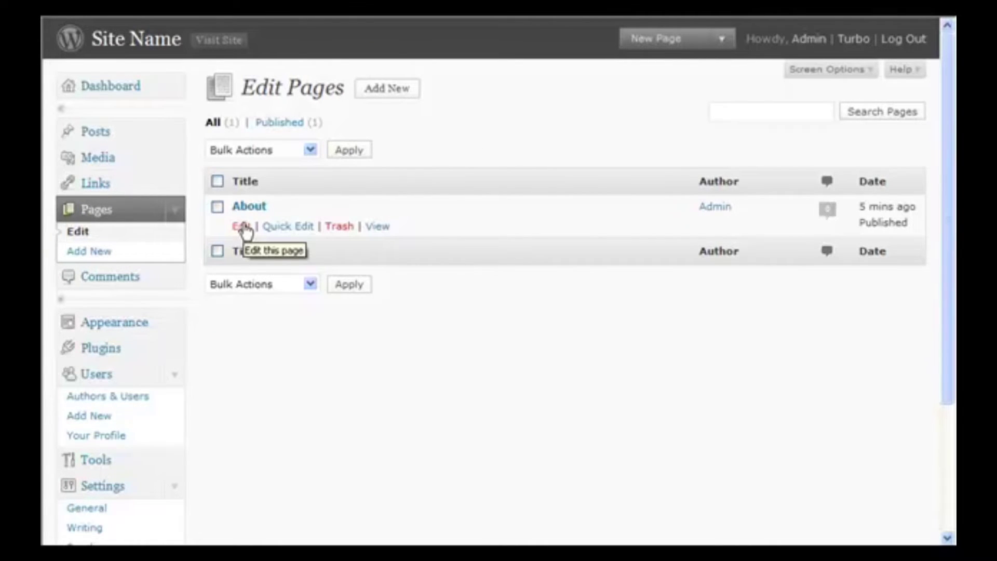
left_click(244, 229)
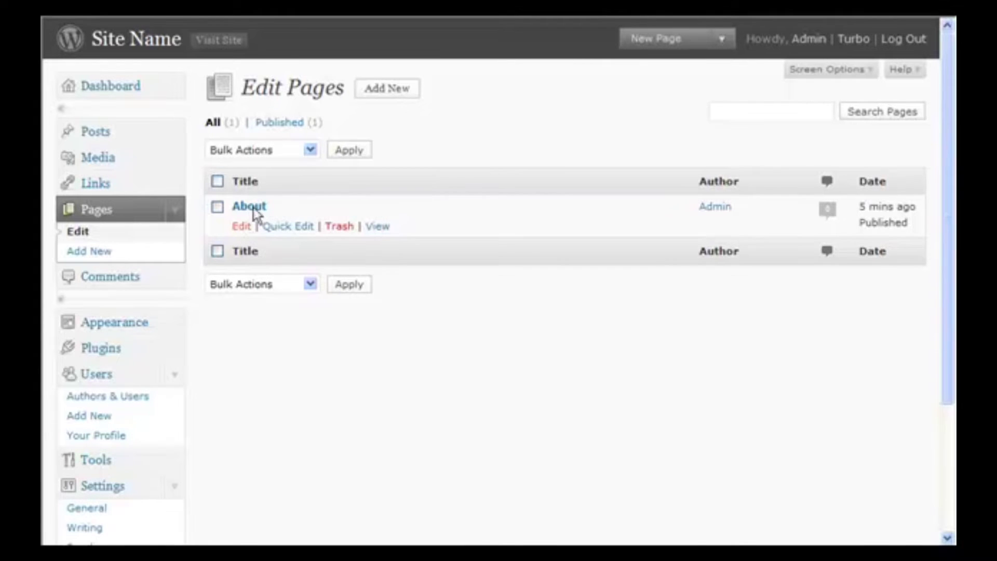
left_click(253, 207)
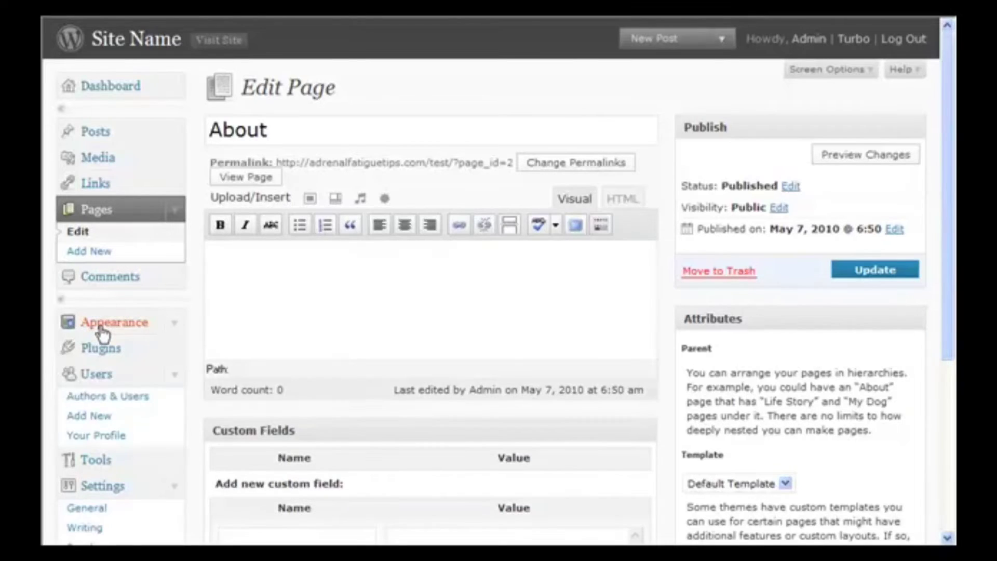
left_click(103, 333)
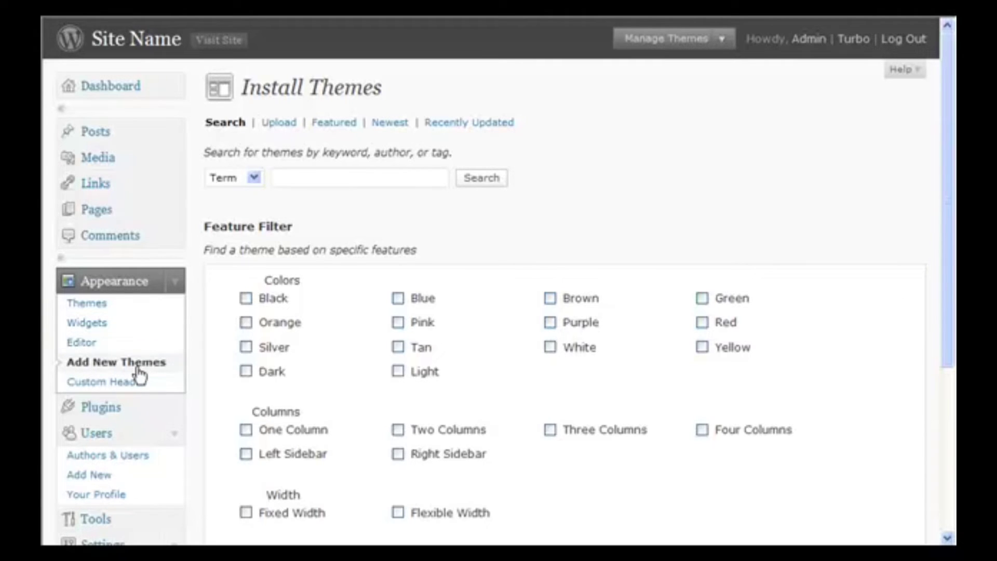
scroll(139, 373, "down", 3)
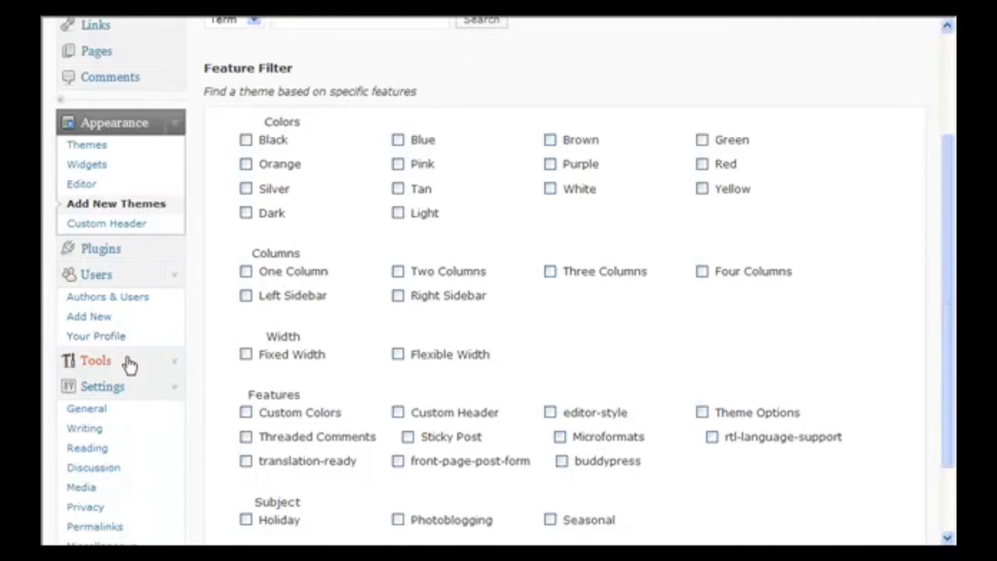
scroll(133, 369, "down", 2)
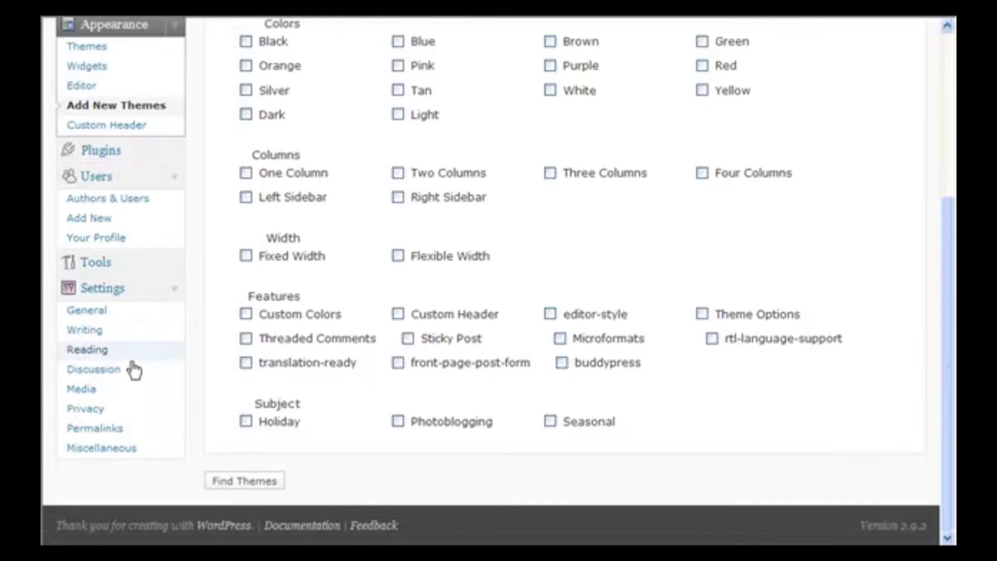
- Tick 'Anyone can register' in General Settings and save the changes
left_click(96, 311)
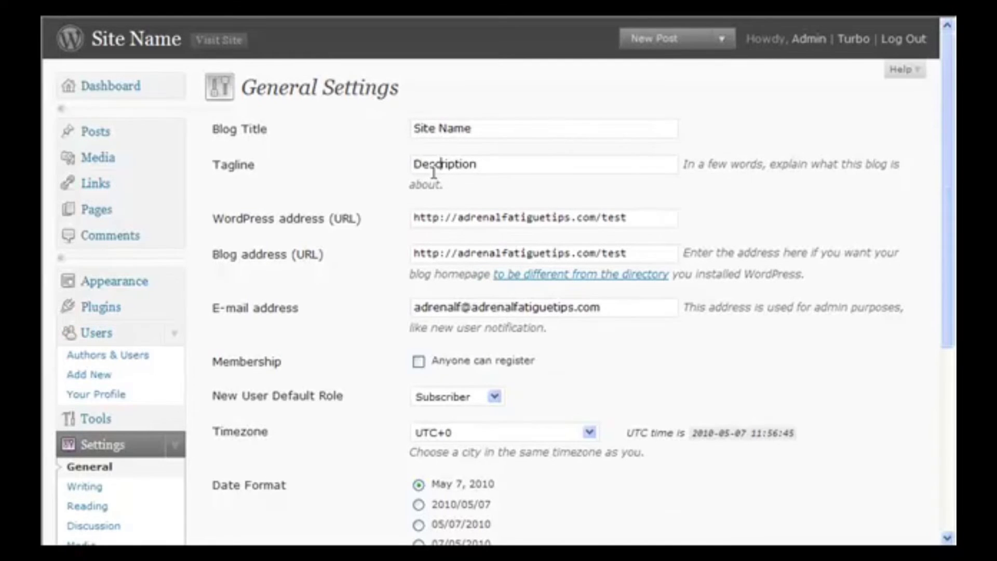
scroll(422, 213, "down", 5)
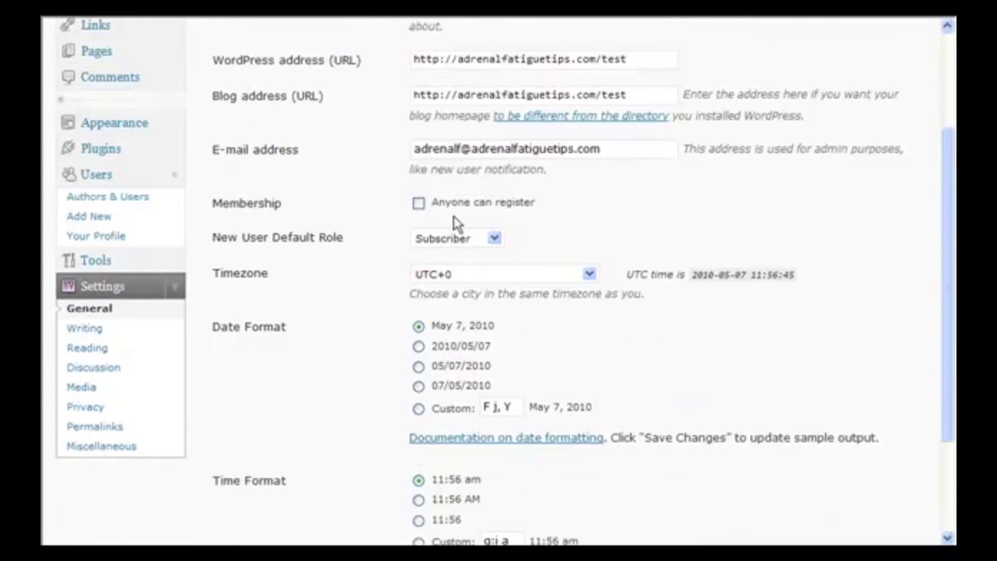
left_click(418, 203)
scroll(483, 259, "down", 3)
left_click(243, 472)
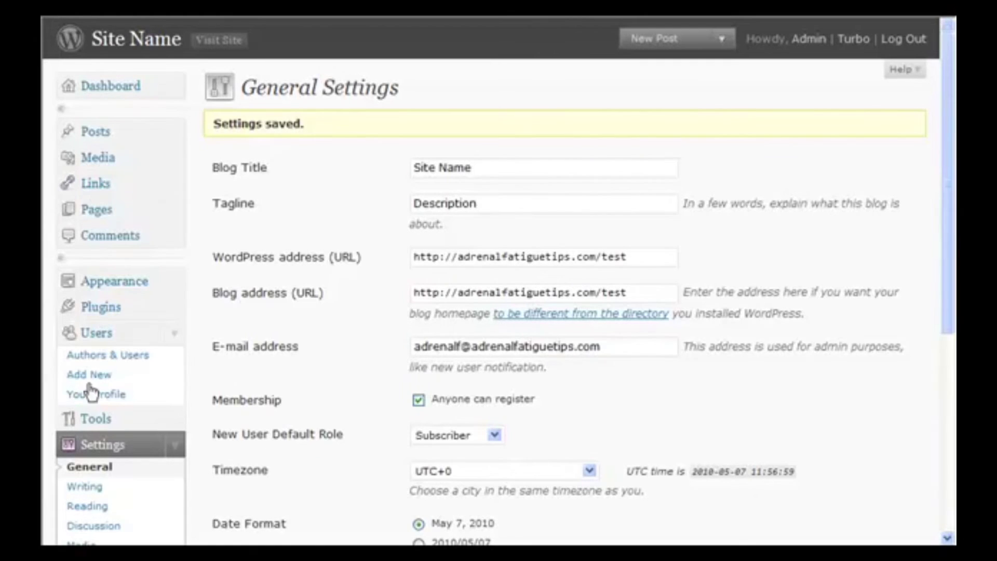
- Keep Uncategorized as default category and clear the post-via-e-mail server, login name and password
left_click(98, 488)
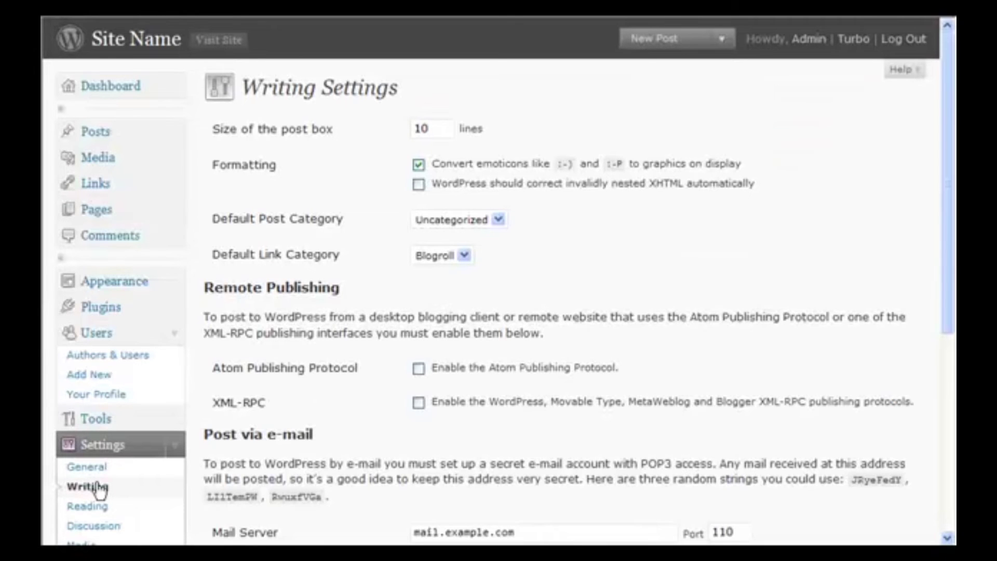
left_click(444, 220)
left_click(445, 229)
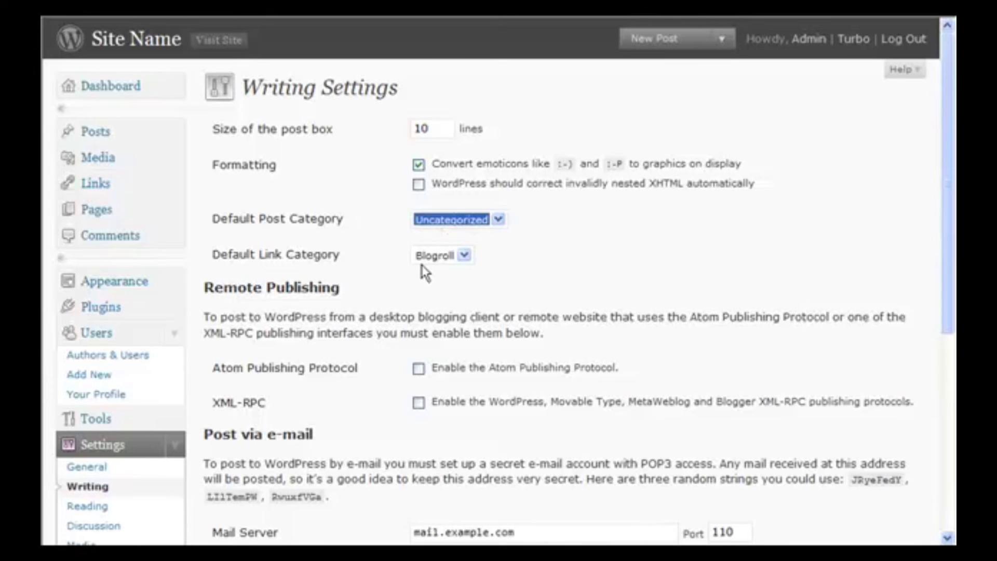
scroll(363, 270, "down", 5)
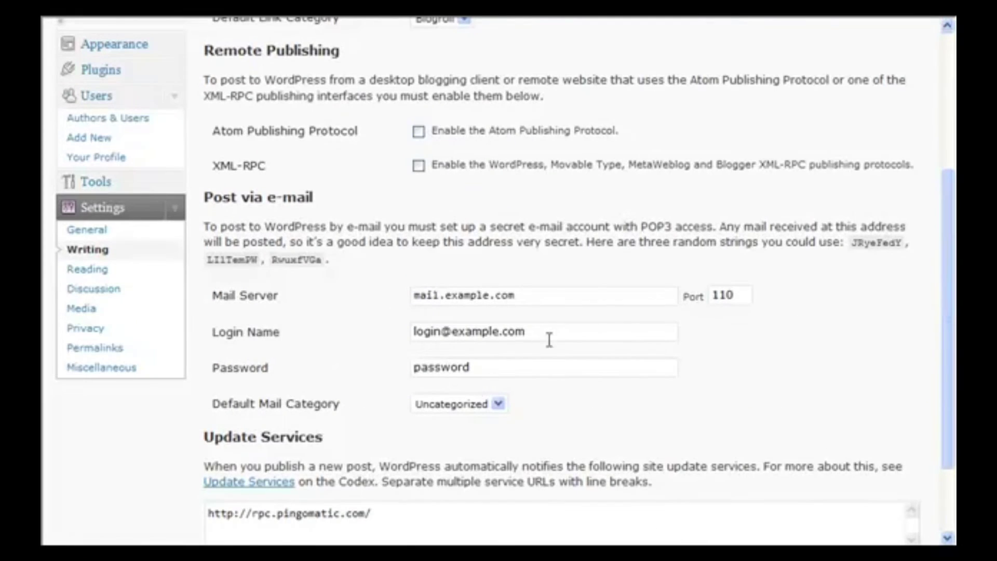
left_click_drag(499, 359, 396, 361)
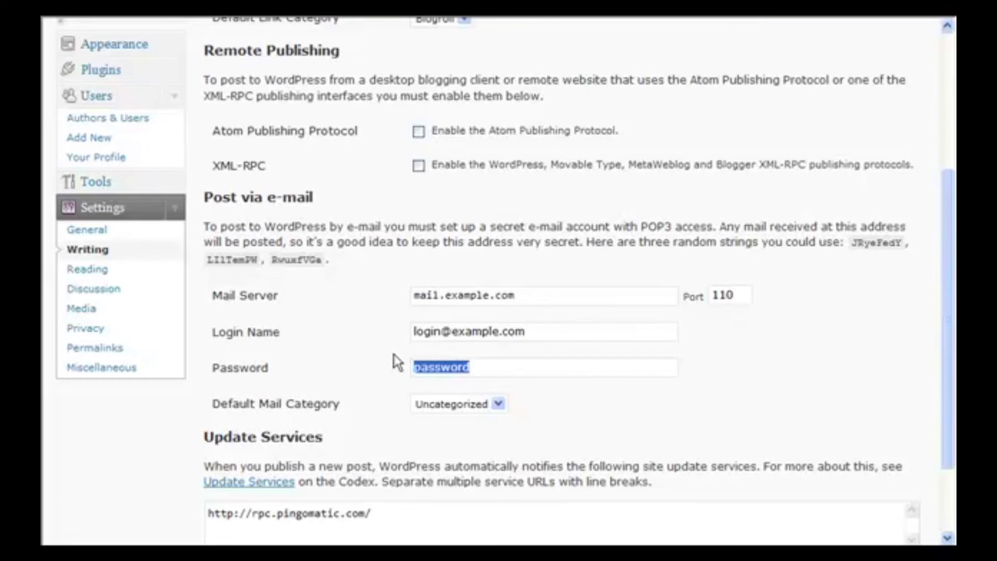
key("Delete")
left_click_drag(529, 331, 368, 329)
key("Delete")
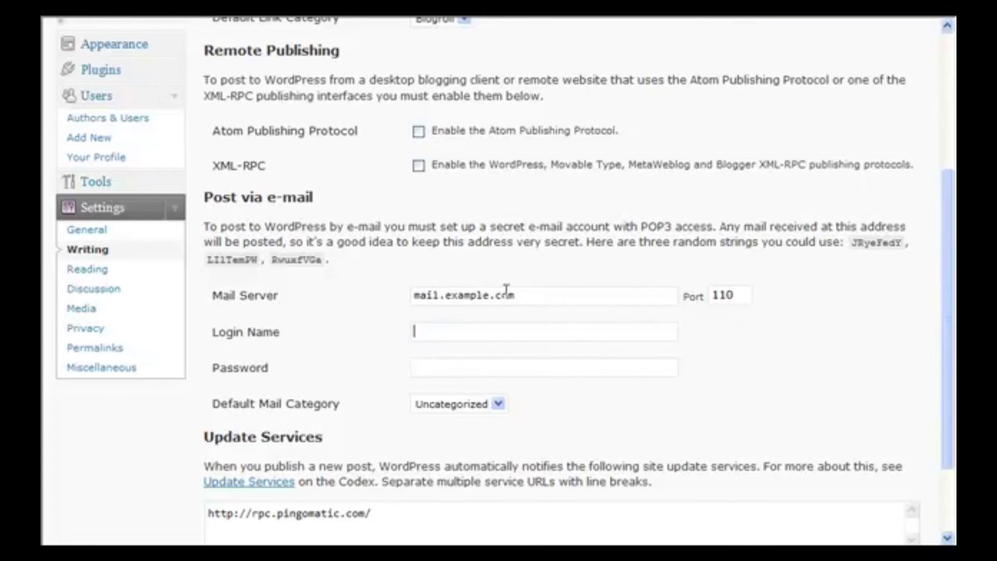
left_click_drag(514, 295, 390, 294)
key("Delete")
scroll(395, 347, "down", 3)
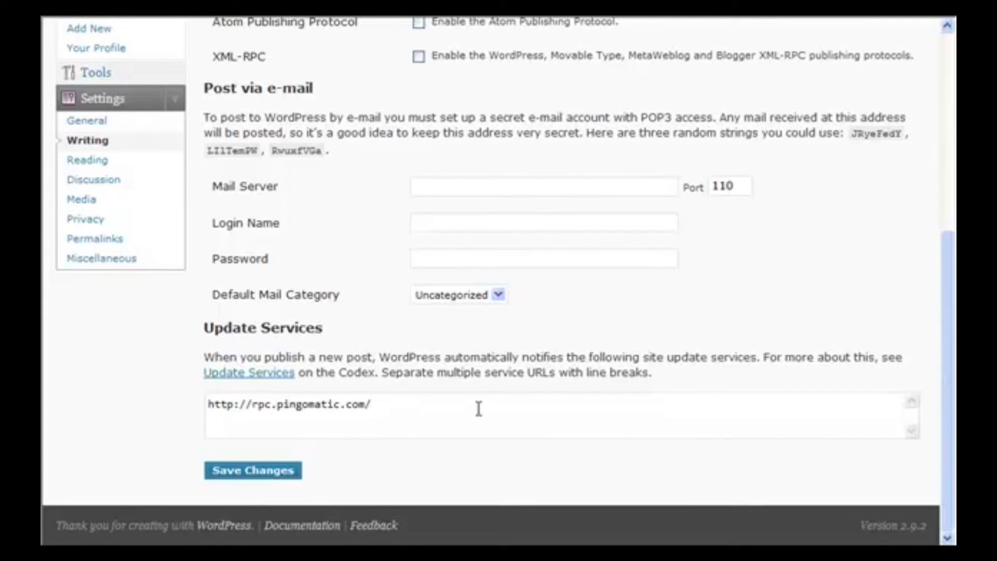
scroll(156, 416, "down", 4)
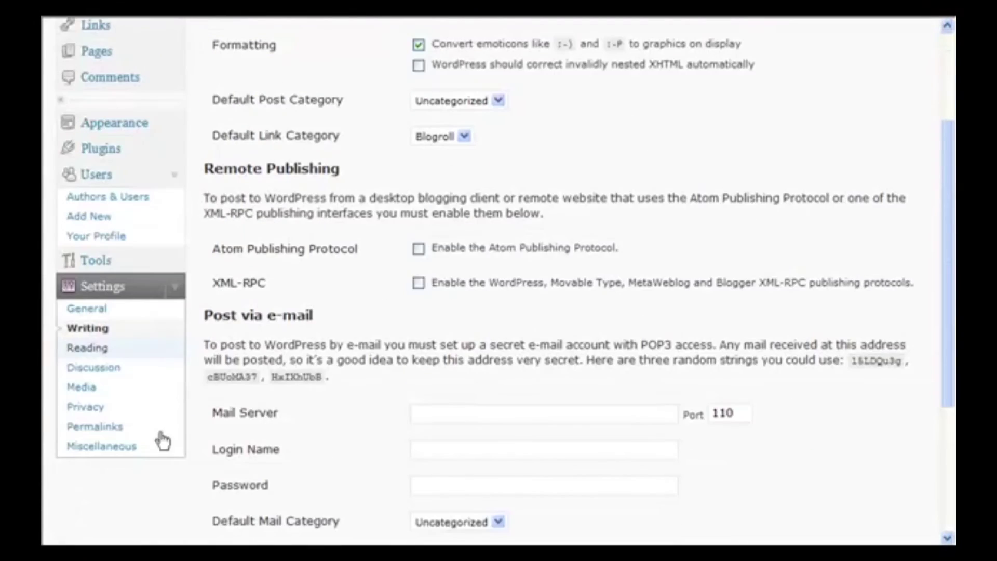
- Set a static front page showing About, limit blog pages to 1 post, and save
left_click(94, 349)
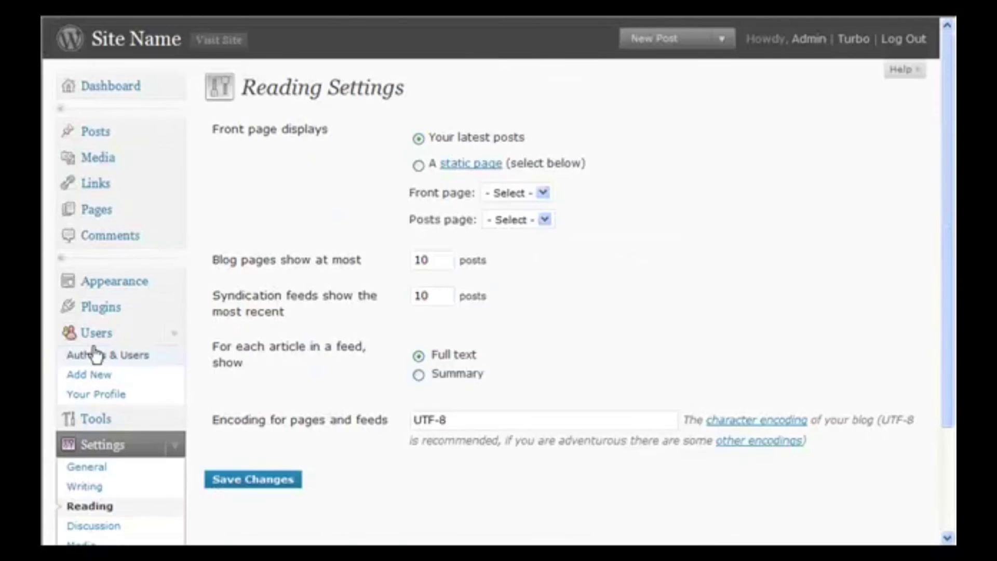
right_click(94, 349)
left_click(649, 279)
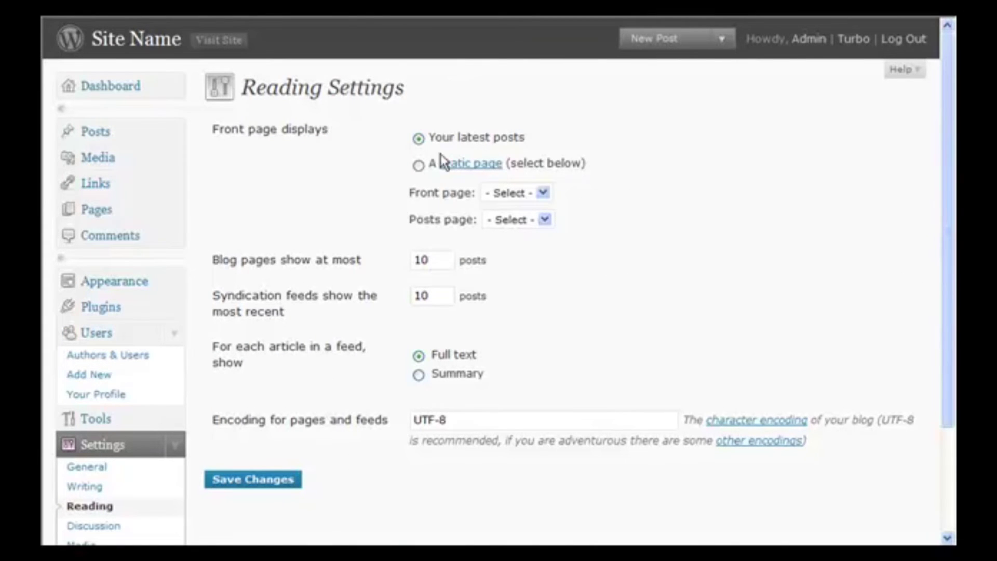
left_click(419, 166)
left_click(525, 197)
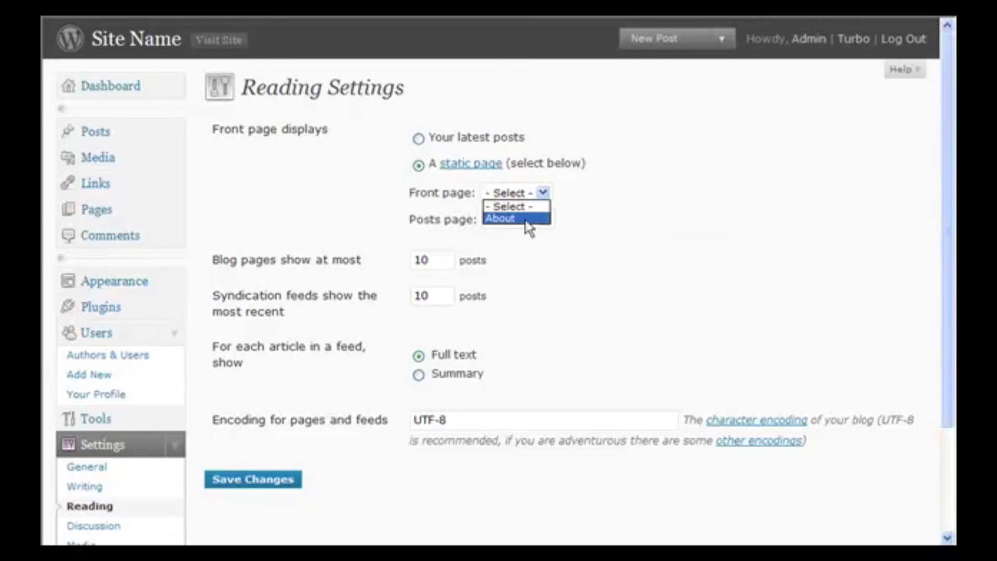
left_click(514, 221)
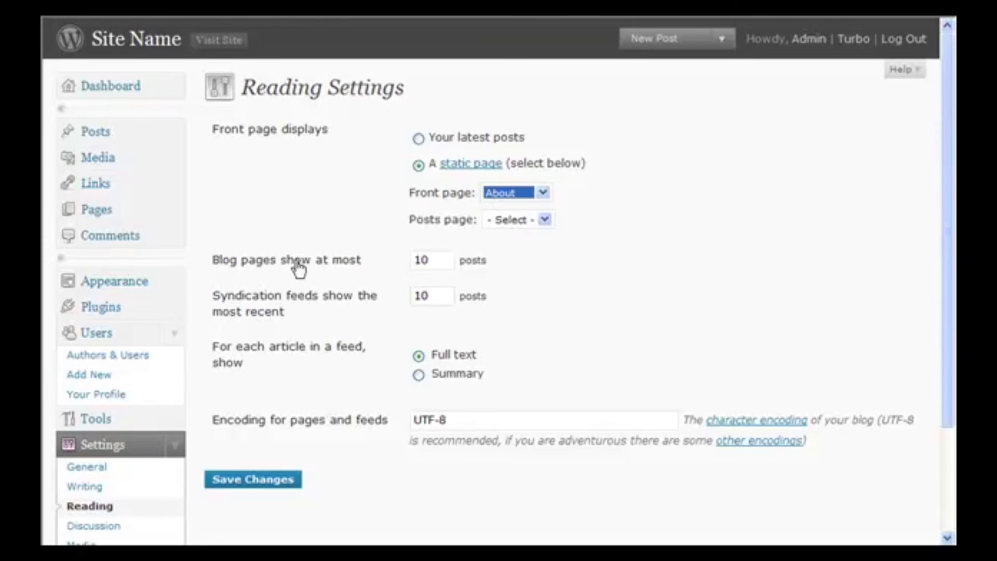
left_click(444, 258)
key("BackSpace")
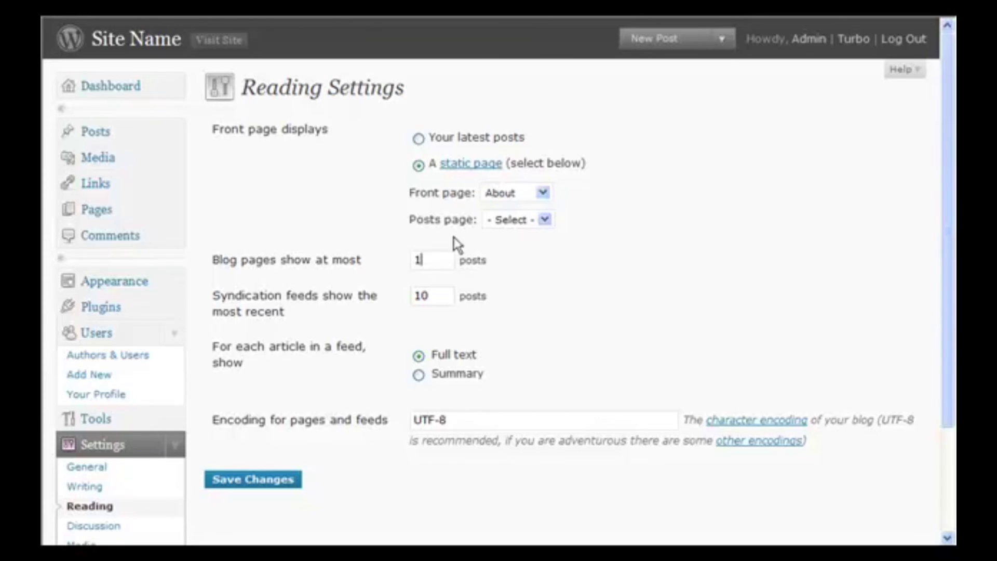
scroll(291, 360, "down", 3)
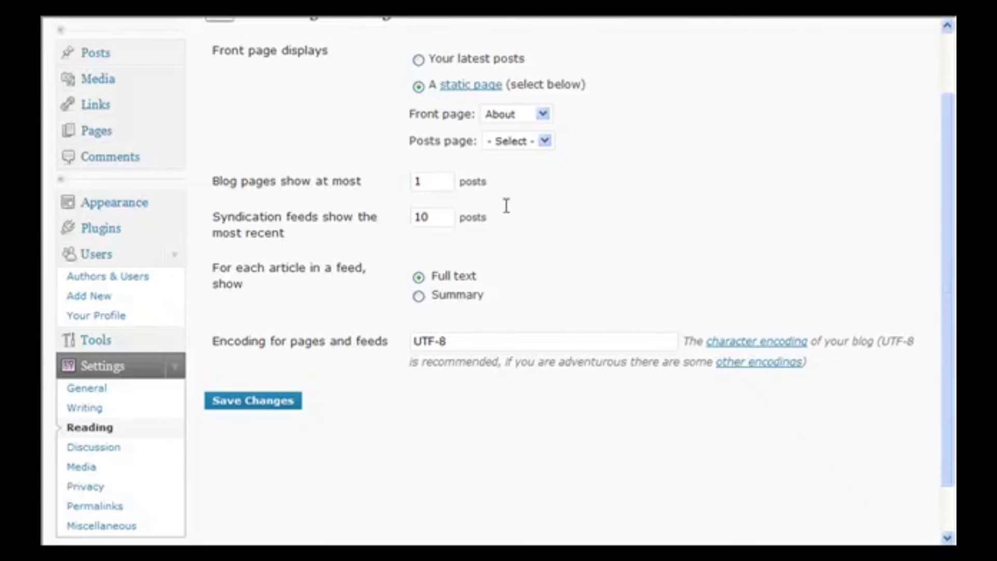
left_click(250, 403)
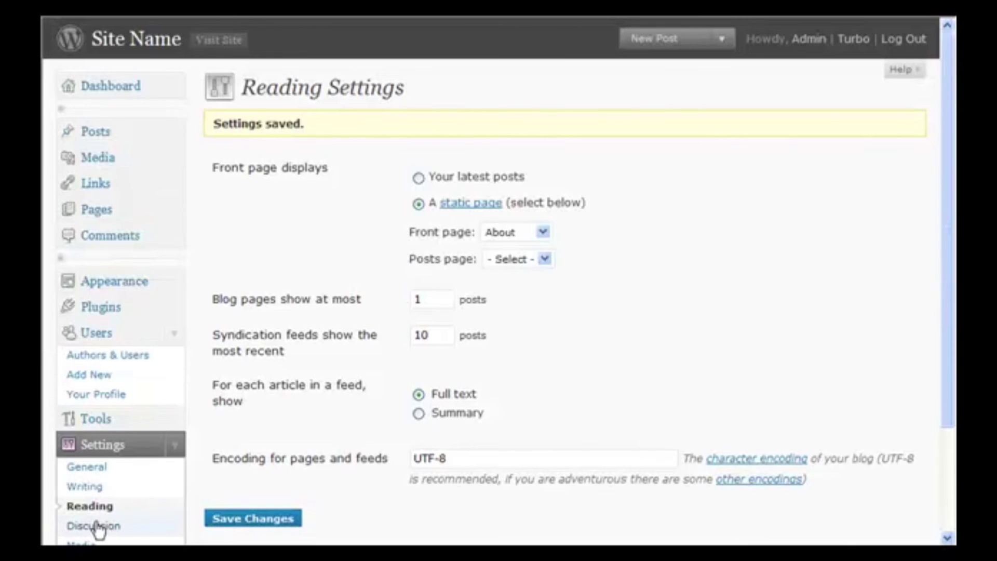
- Tick 'An administrator must always approve the comment' in Discussion Settings and save
left_click(97, 526)
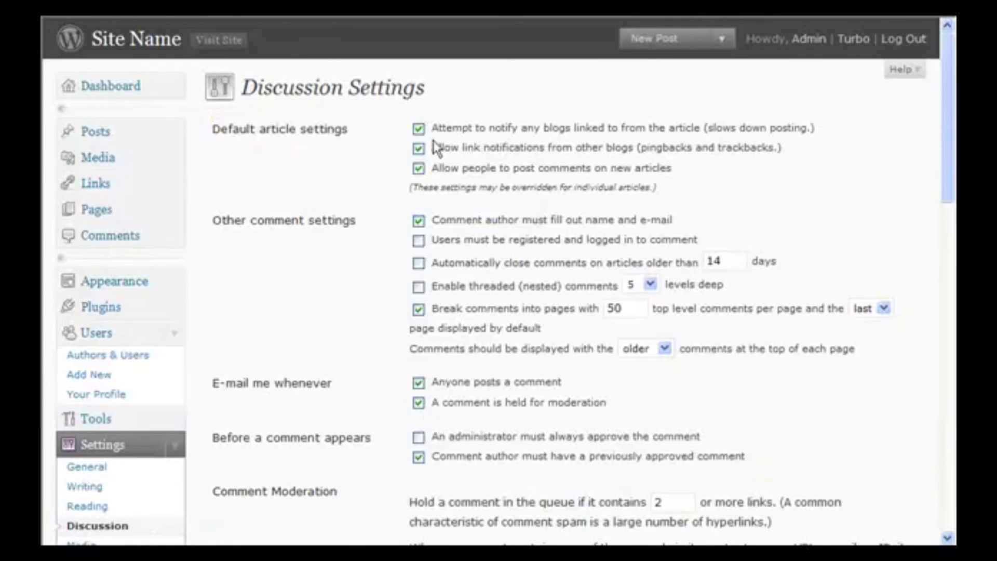
scroll(384, 284, "down", 4)
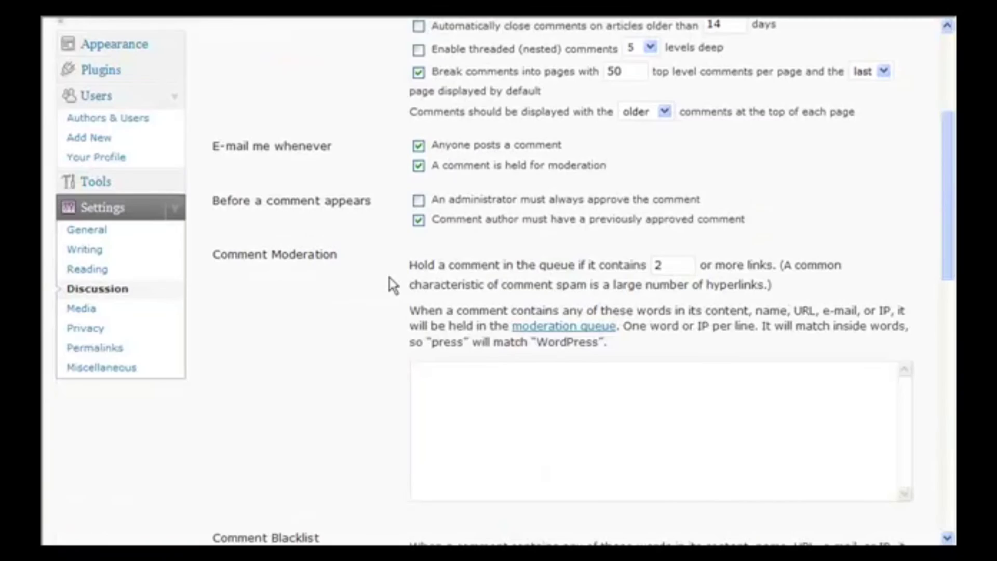
left_click(419, 201)
scroll(372, 449, "down", 5)
scroll(354, 503, "down", 5)
scroll(487, 516, "down", 3)
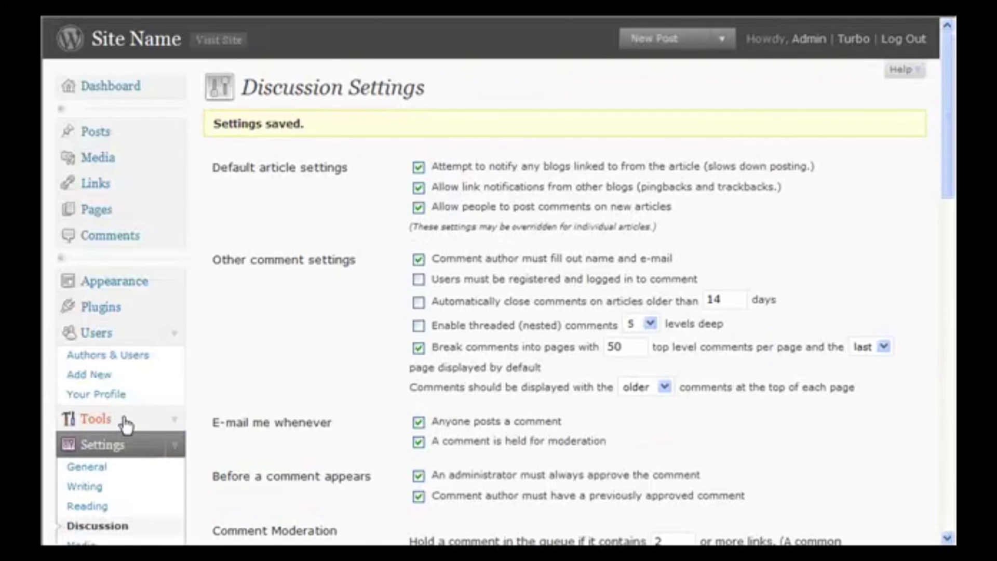
scroll(83, 429, "down", 3)
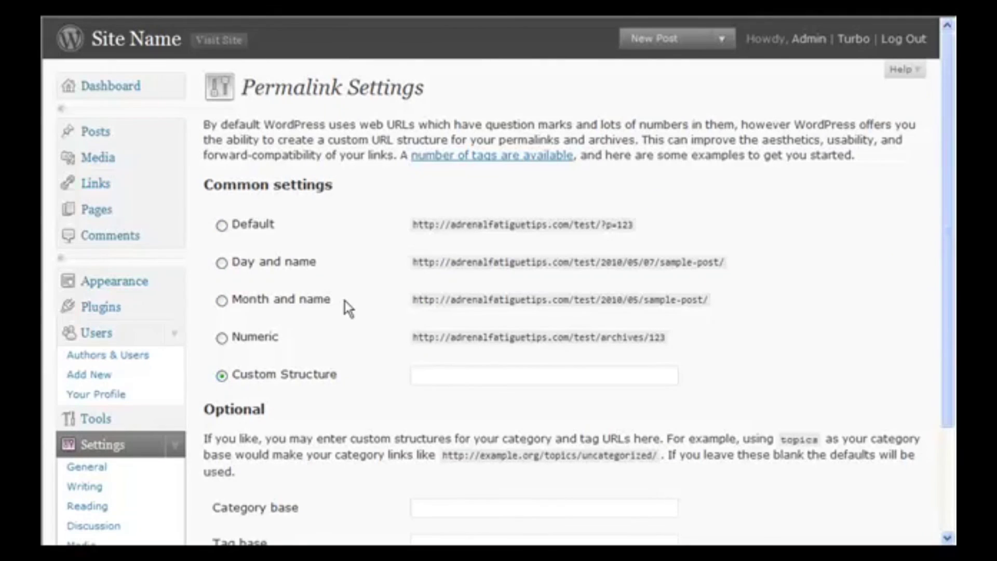
- Start from the Month and name format, trim it to a Custom Structure of /%postname%/, and save
left_click(222, 225)
left_click_drag(640, 229, 408, 226)
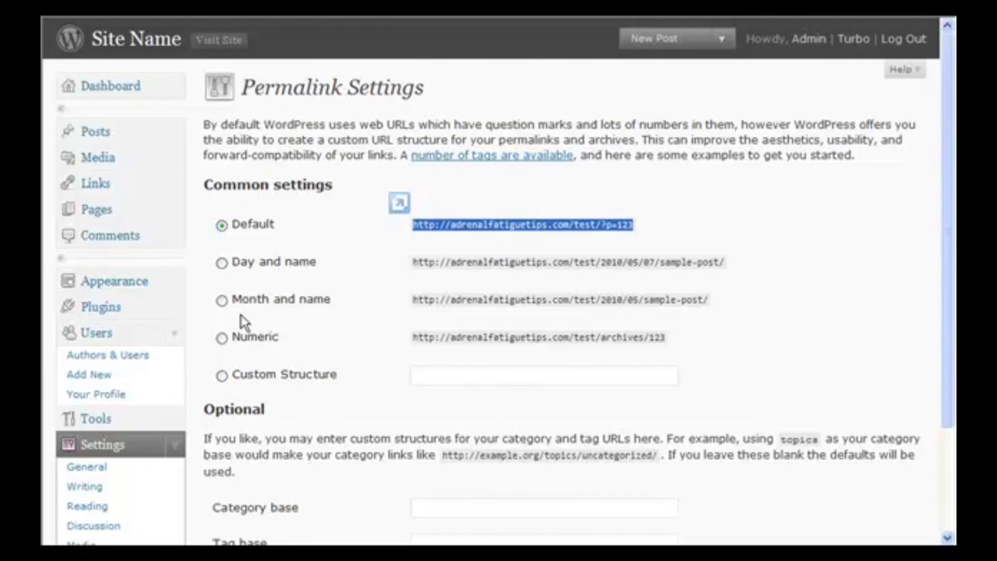
left_click(222, 300)
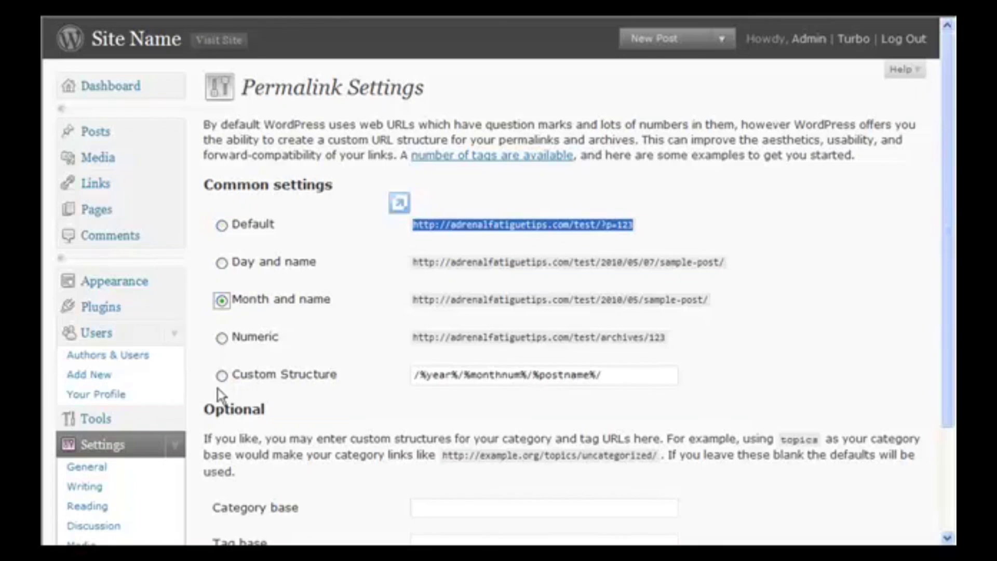
left_click(222, 375)
left_click_drag(512, 375, 384, 379)
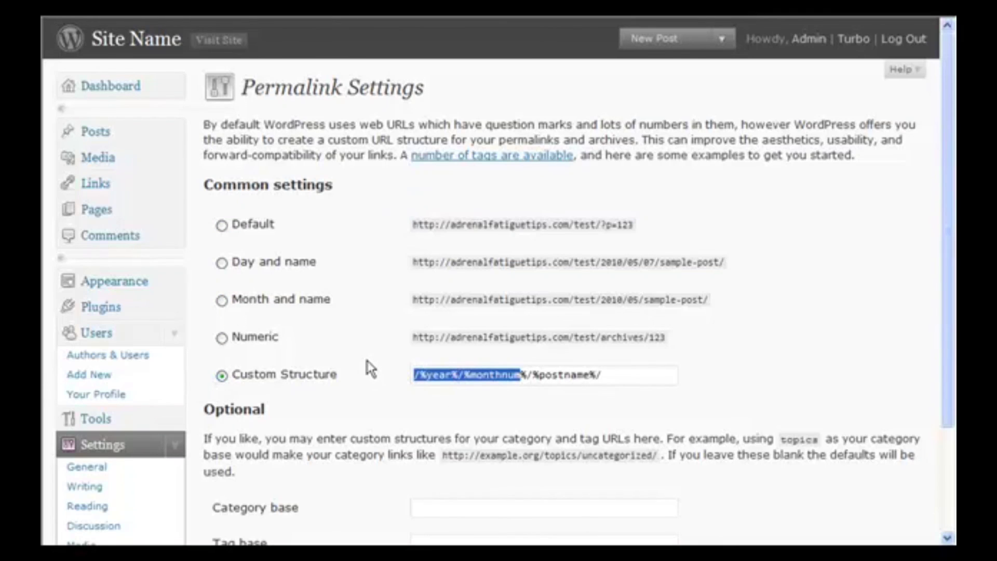
key("Delete")
key("Delete")
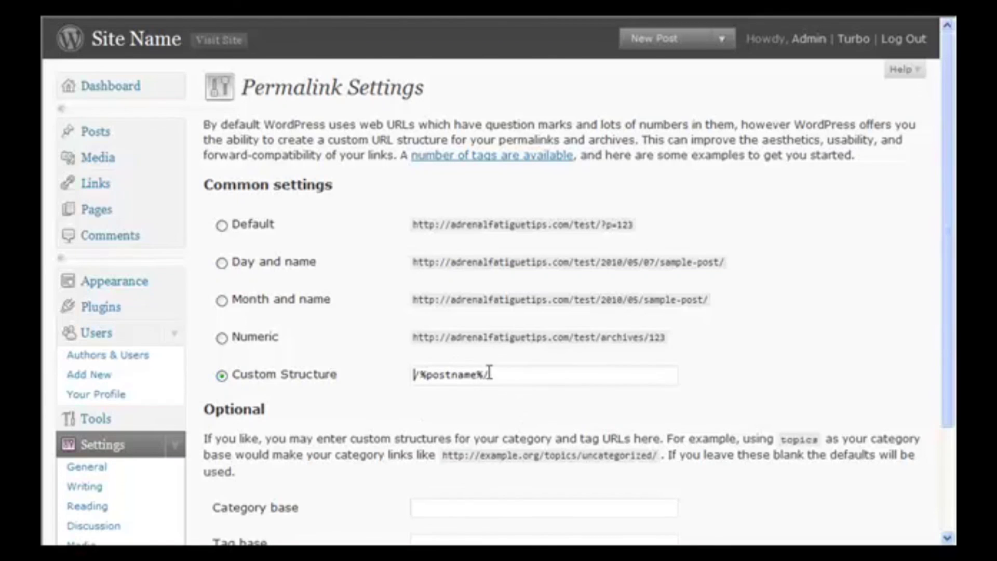
scroll(338, 431, "down", 3)
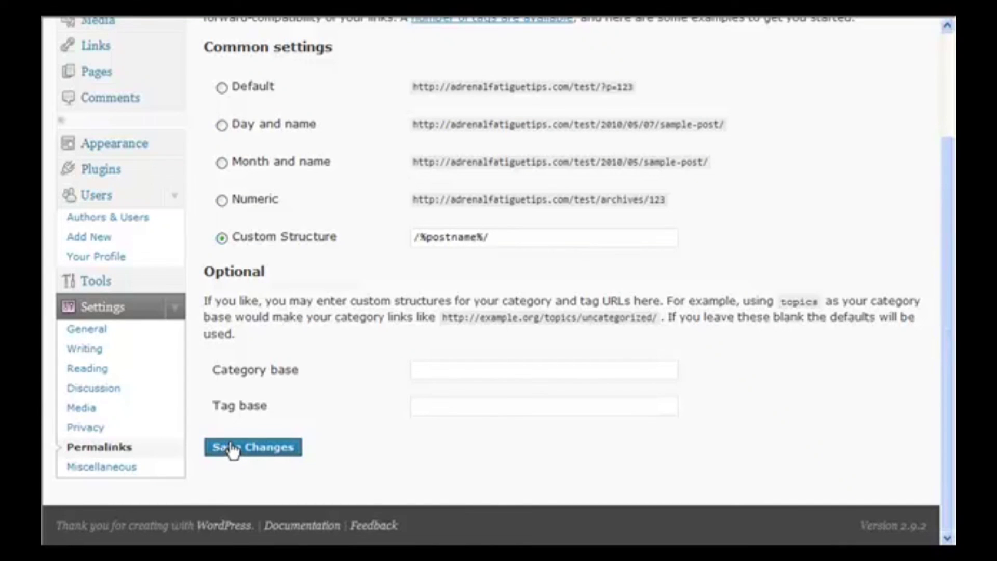
left_click(231, 447)
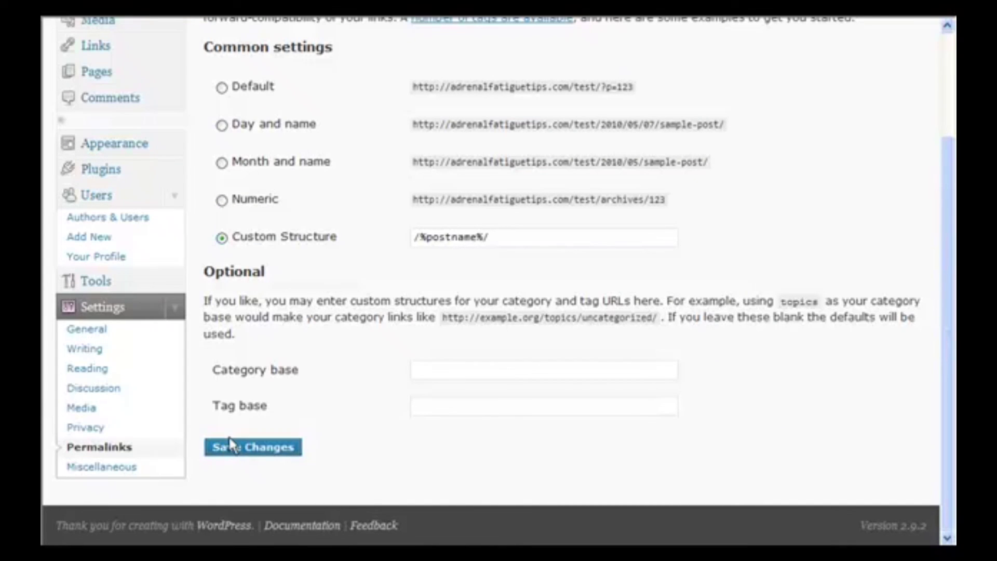